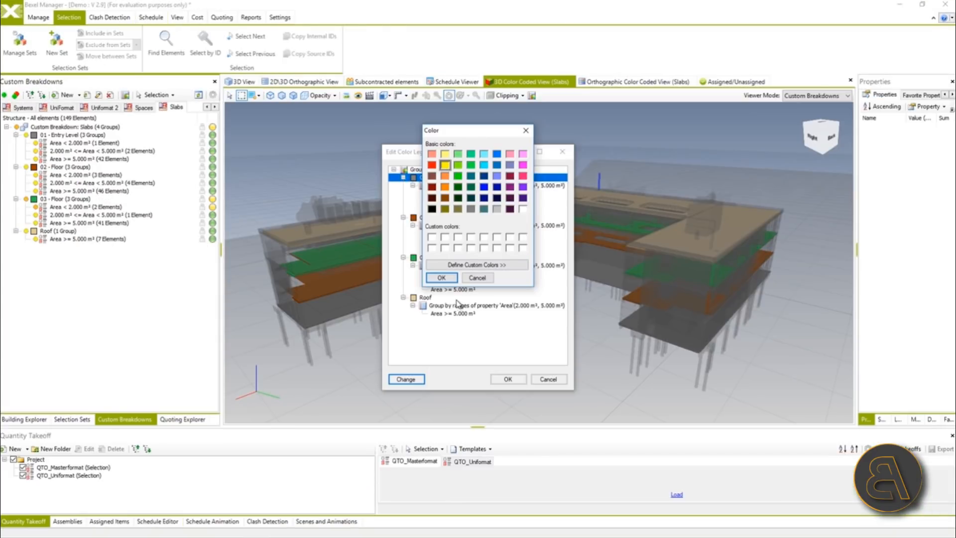
Step: Set the 01 - Entry Level color to yellow in the slabs color legend and apply it to the model
left_click(445, 278)
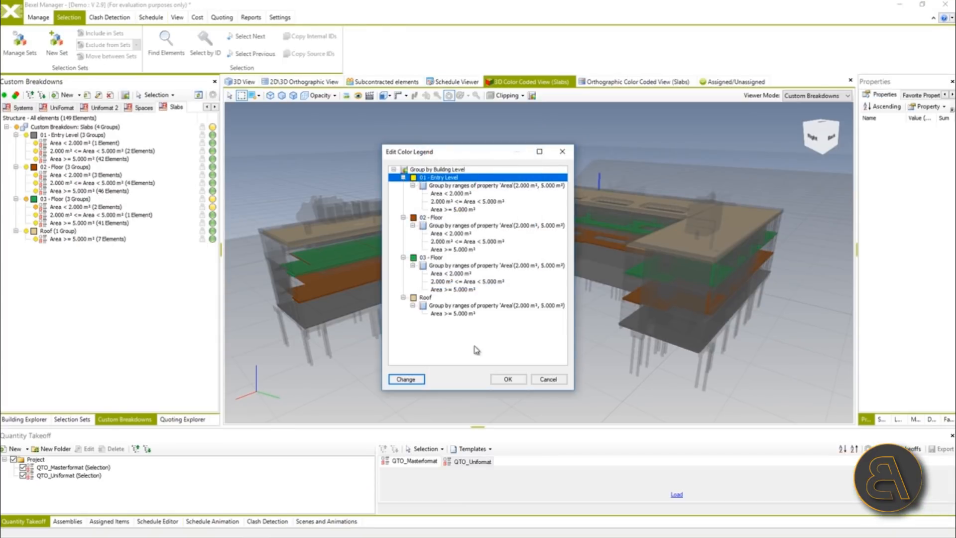
left_click(506, 379)
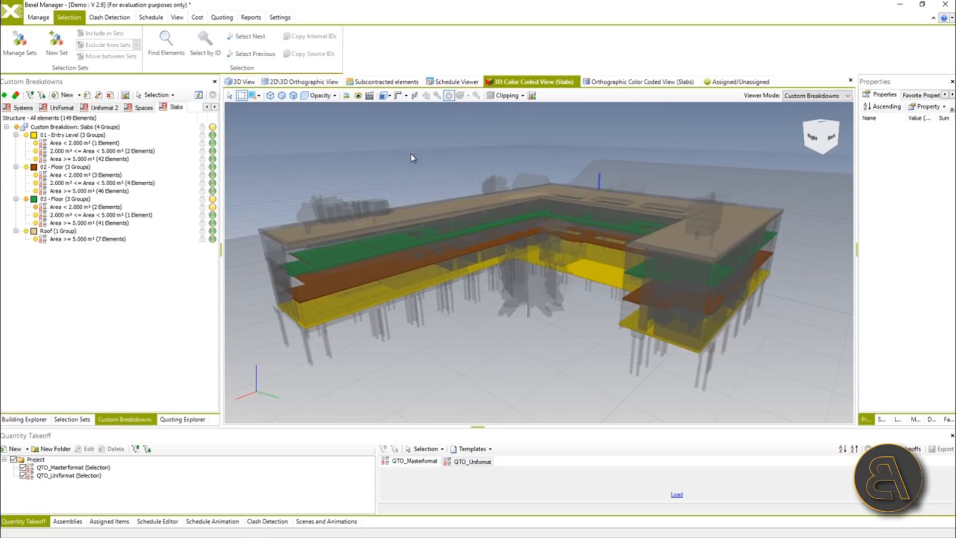
left_click(531, 95)
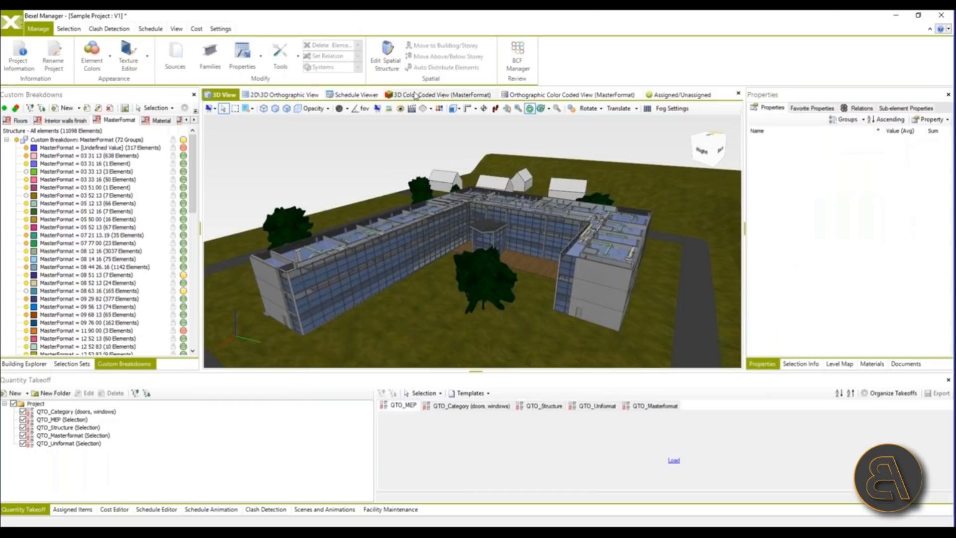
Step: Examine the Sample Project building in the 3D Color Coded View by its MasterFormat breakdown
left_click(443, 94)
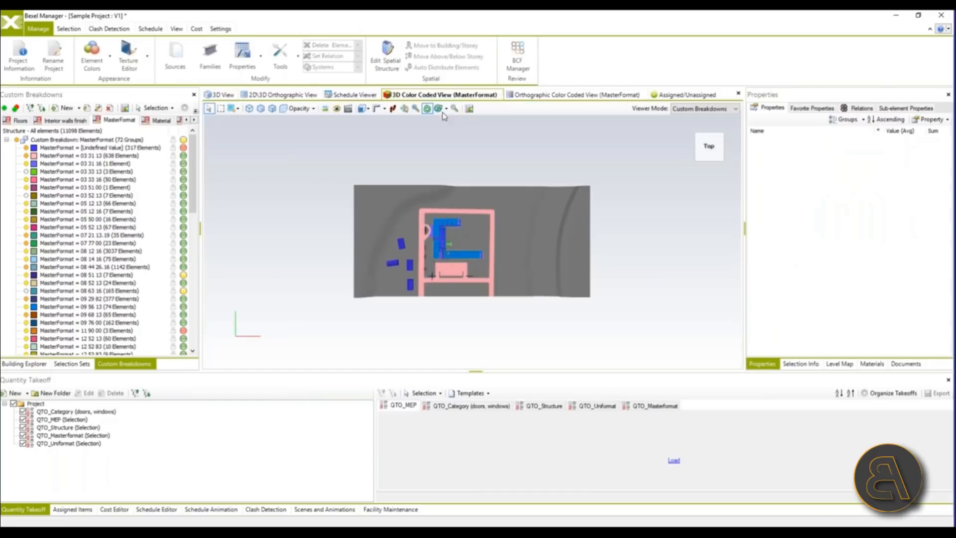
middle_click_drag(568, 175, 545, 127)
scroll(472, 237, "up", 6)
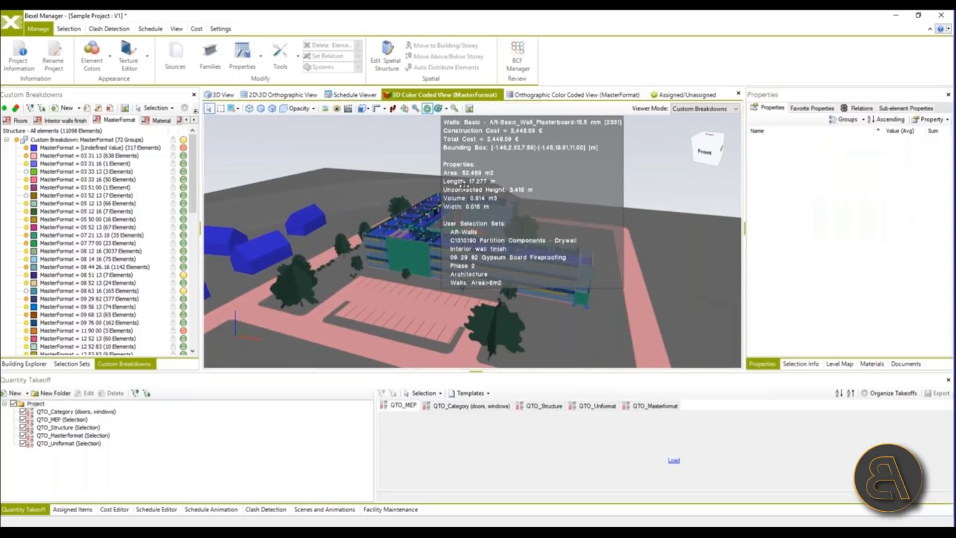
middle_click_drag(526, 196, 491, 162)
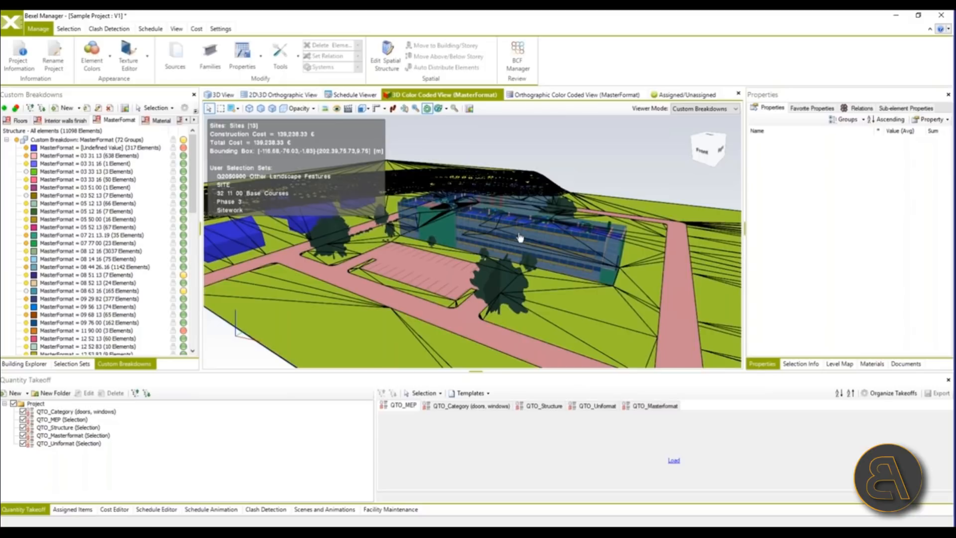
Step: Examine the model in the Orthographic Color Coded View (MasterFormat), ending with a straight front view
left_click(540, 95)
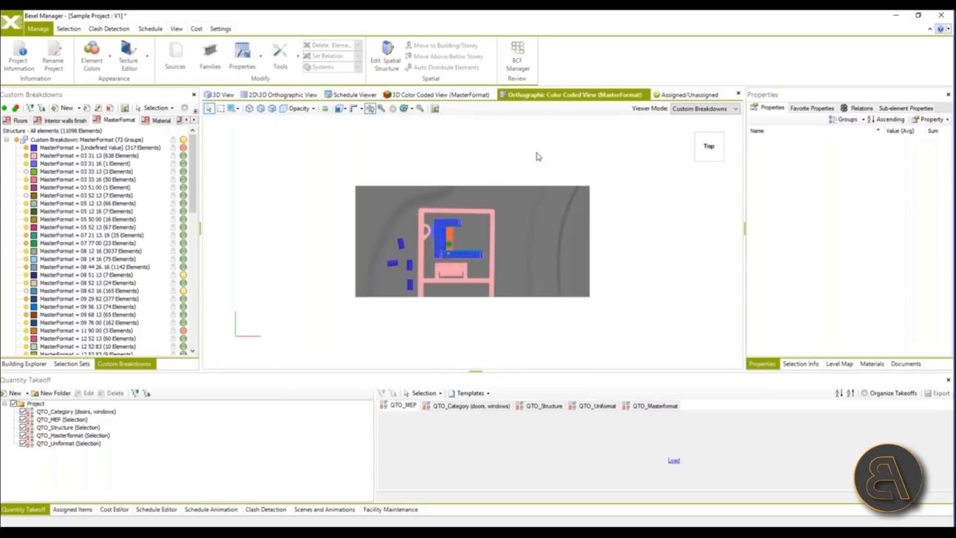
mouse_move(538, 156)
middle_mouse_down()
mouse_move(531, 204)
mouse_move(547, 162)
middle_mouse_up()
scroll(498, 229, "up", 2)
scroll(494, 230, "up", 3)
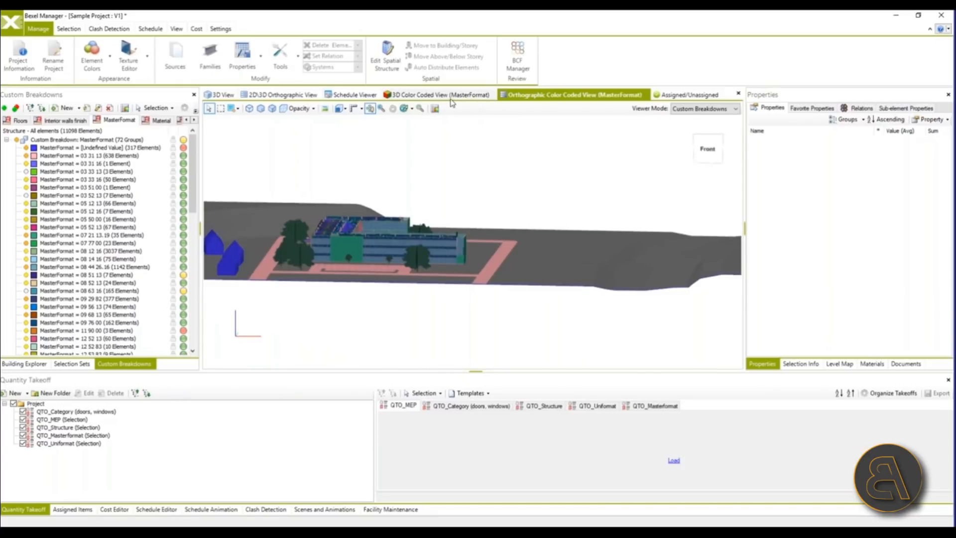
left_click(711, 151)
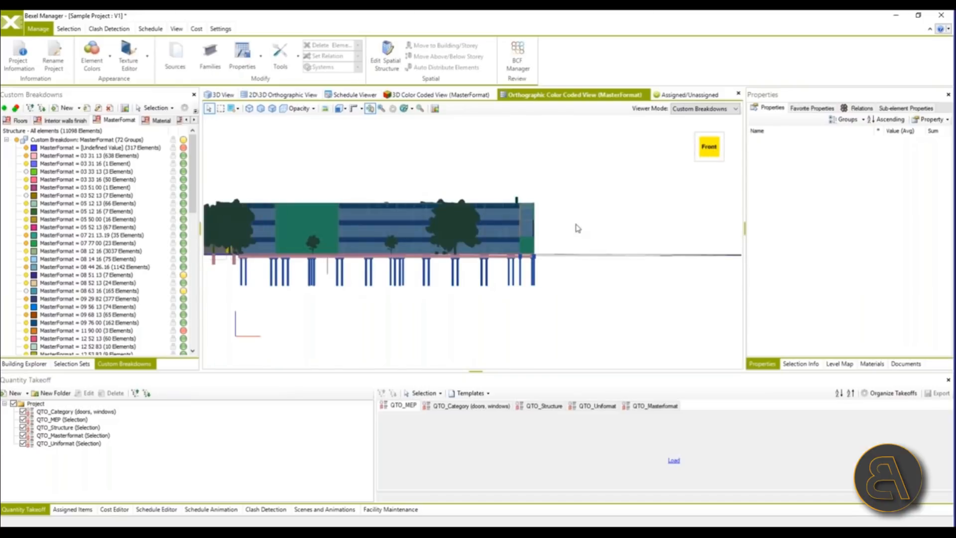
Step: Return to the 3D View and enlarge the property display for the wall at the building's end
left_click(231, 95)
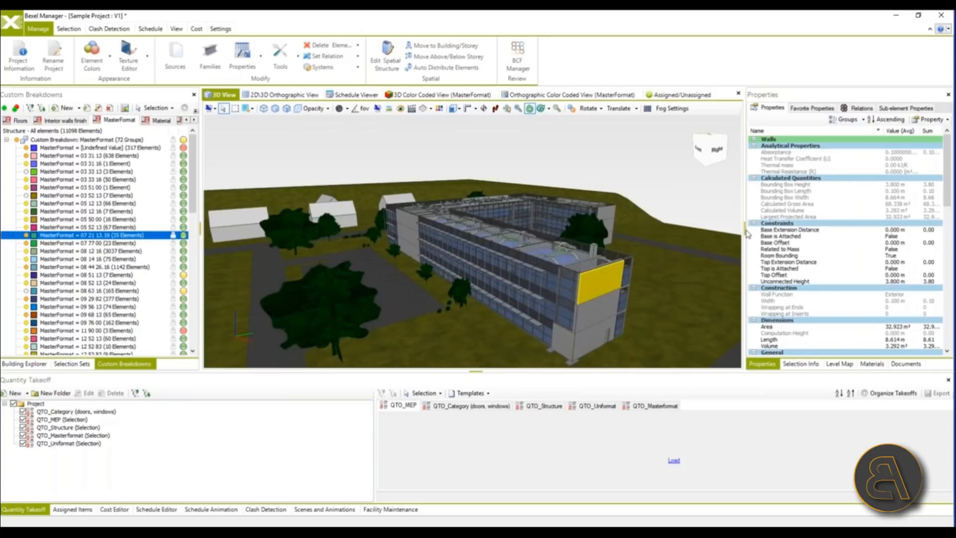
left_click_drag(743, 228, 707, 232)
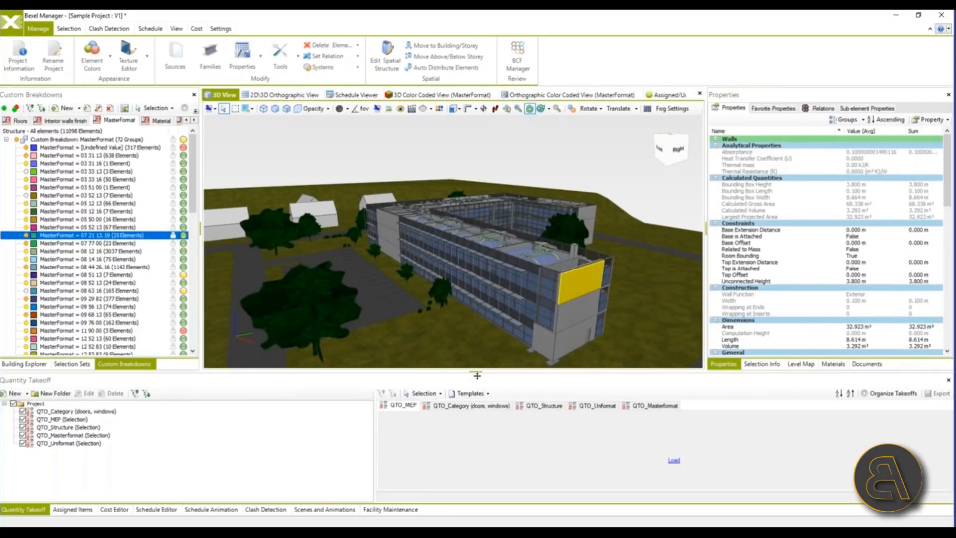
left_click_drag(477, 375, 473, 396)
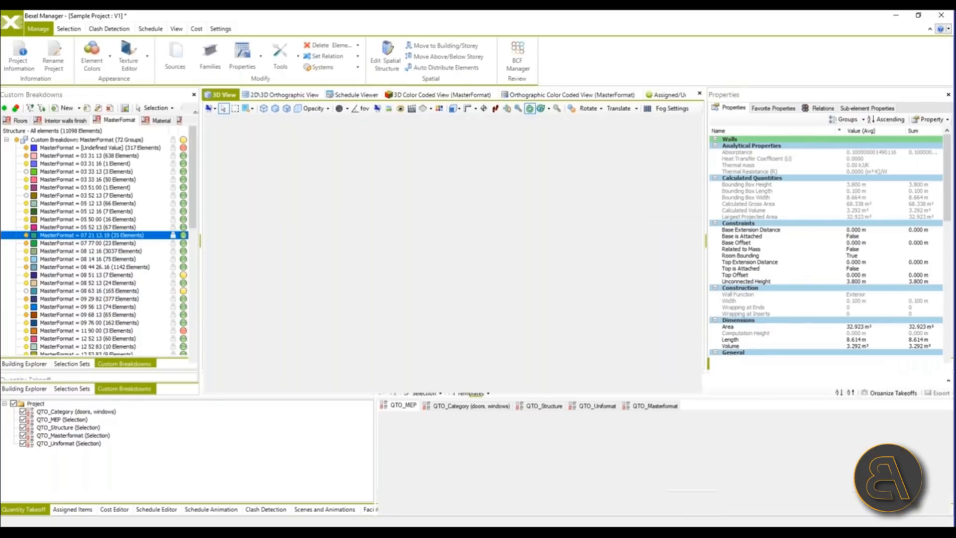
left_click_drag(706, 238, 669, 238)
Step: Examine the full property list of the selected end wall, from analytical to structural properties
scroll(856, 242, "down", 10)
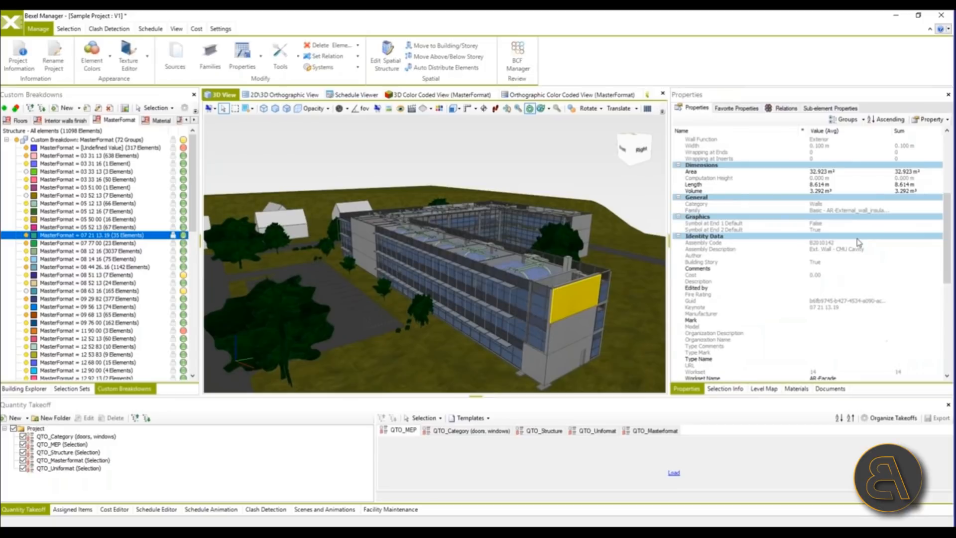
scroll(857, 243, "down", 9)
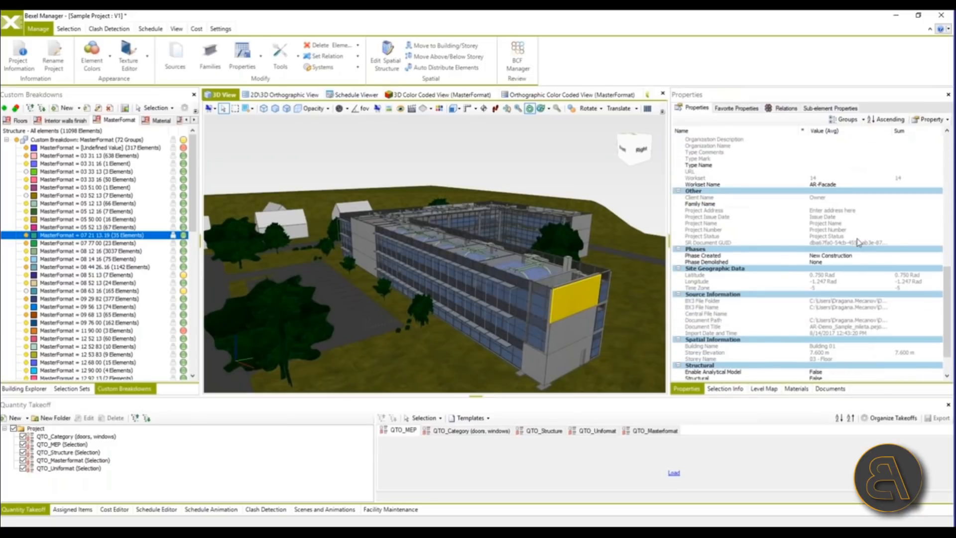
scroll(772, 280, "up", 20)
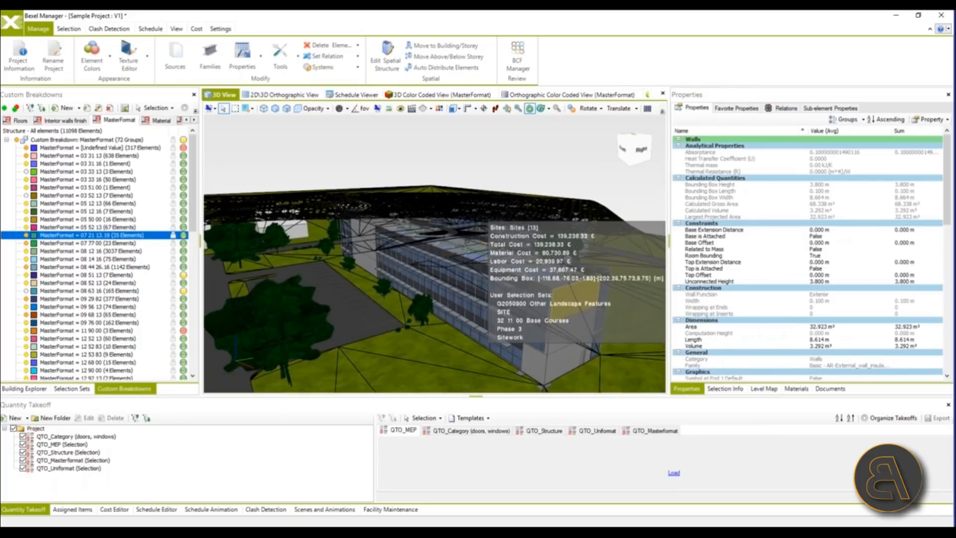
left_click_drag(478, 396, 479, 375)
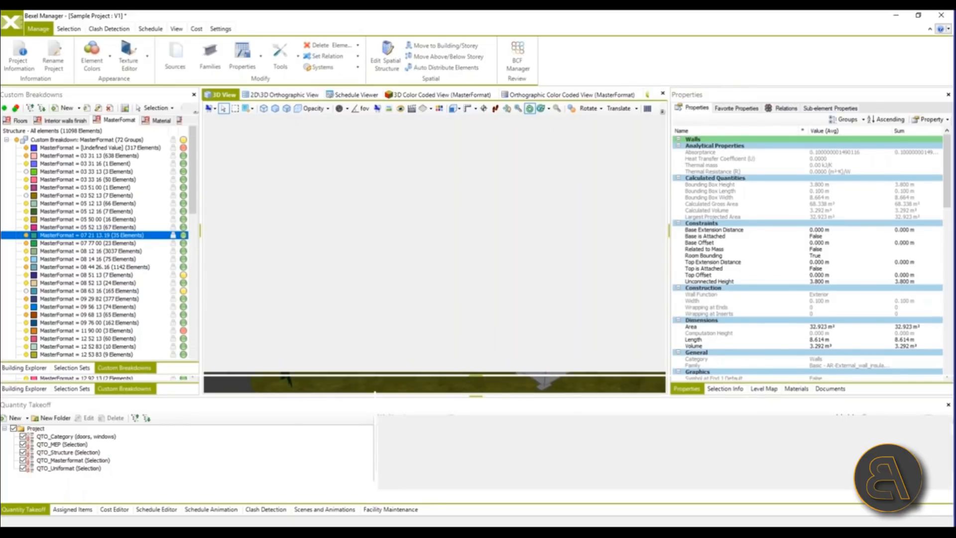
Step: Show only the favorite properties and add the walls below the selected end wall to the selection
left_click(736, 107)
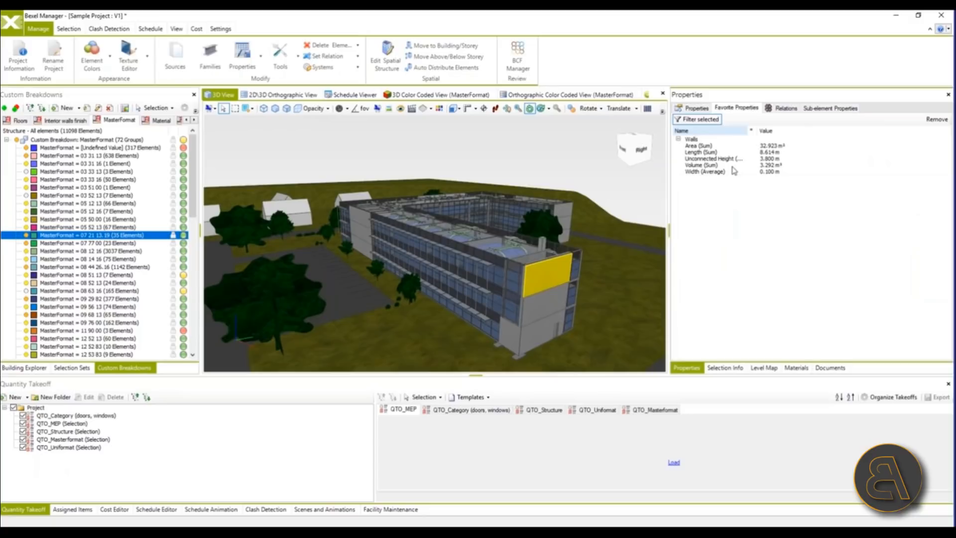
left_click(696, 108)
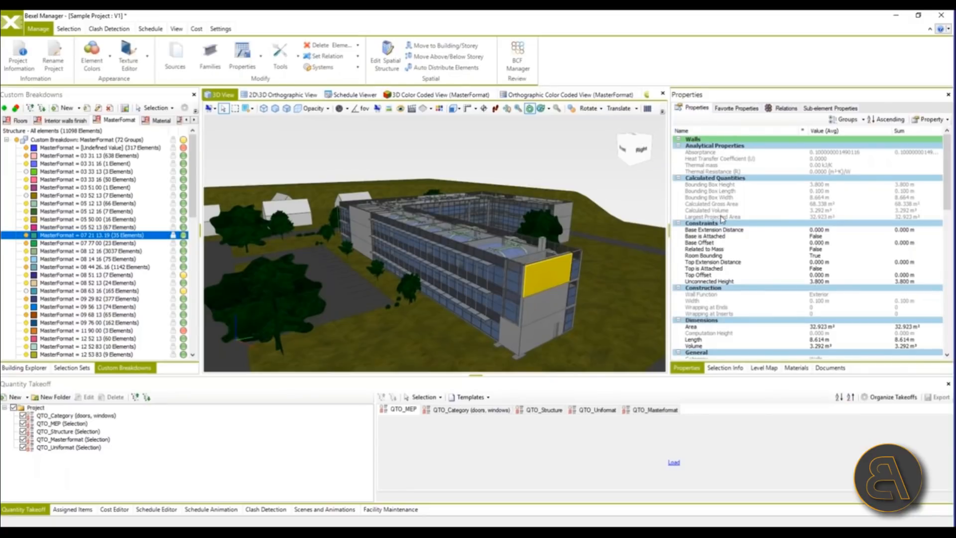
left_click(733, 107)
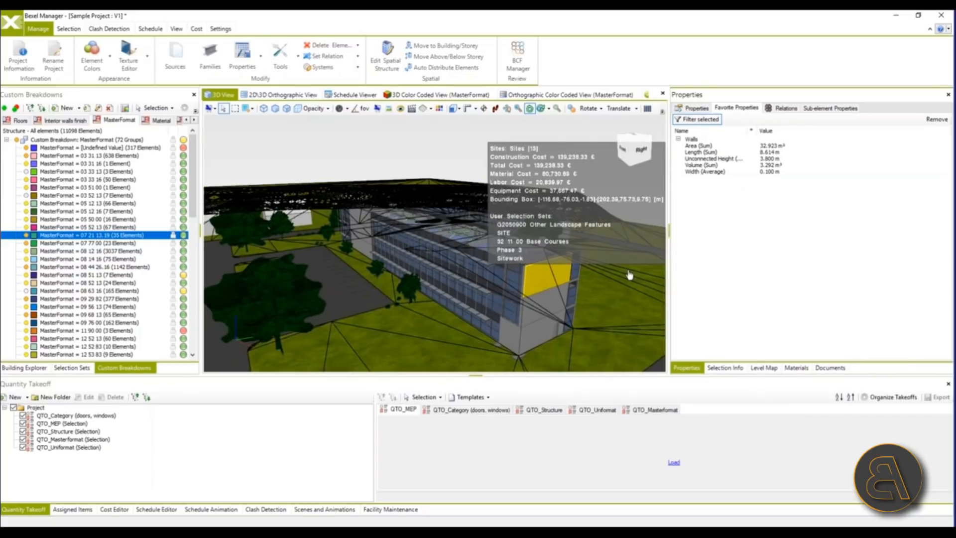
left_click(550, 312, "ctrl")
left_click(508, 338, "ctrl")
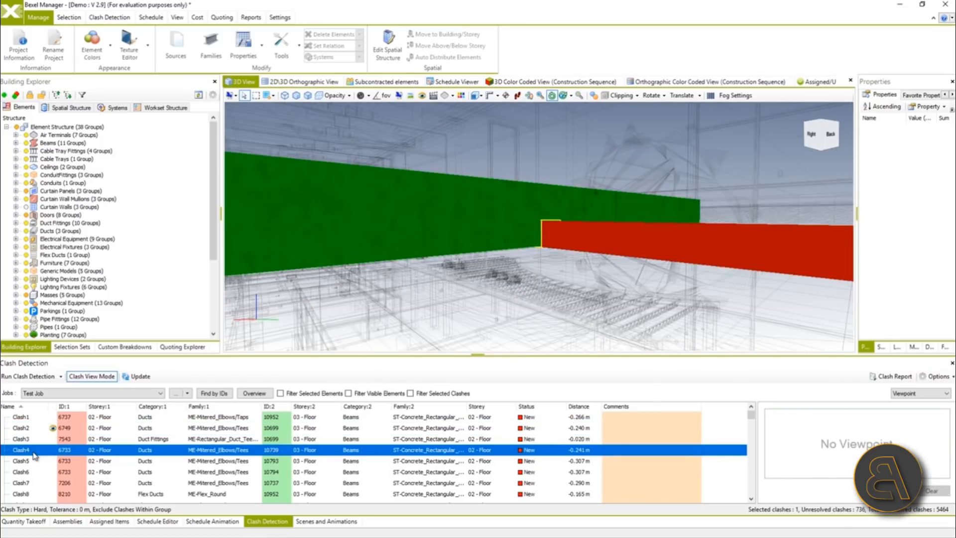
Step: Add Clash5 and Clash6 to the selection alongside Clash4 in the Test Job clash list
left_click(36, 460, "ctrl")
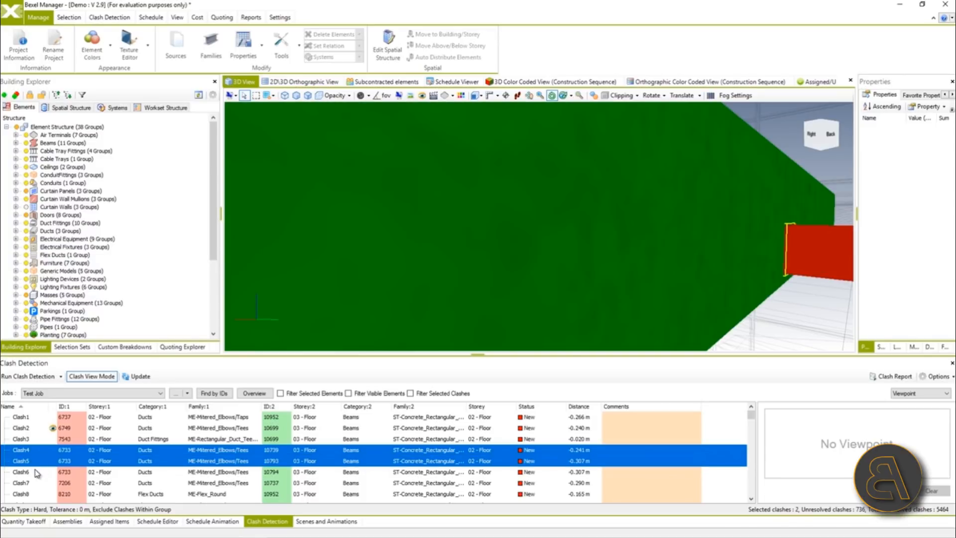
left_click(36, 471, "ctrl")
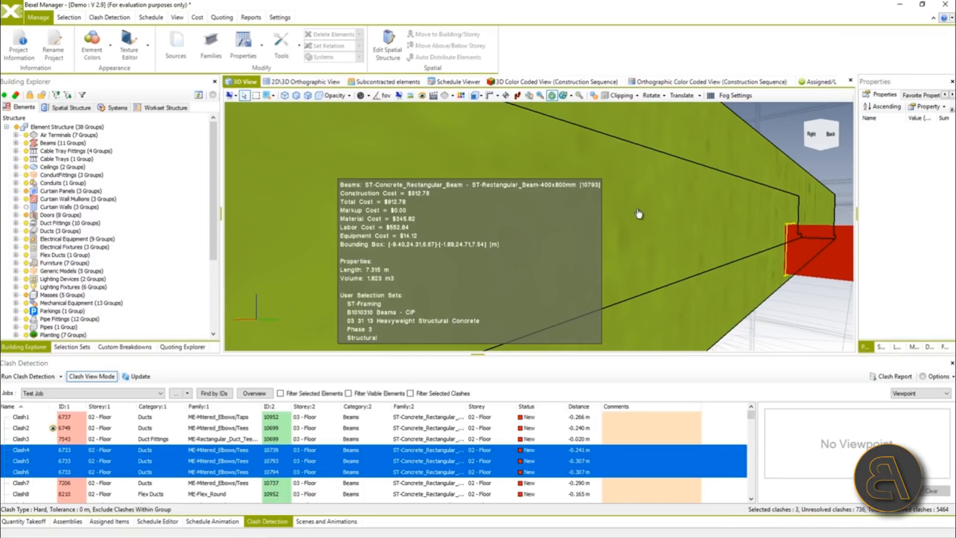
Step: Examine where the duct intersects the three concrete beams of the selected clashes in the 3D View
scroll(617, 202, "down", 3)
middle_click_drag(617, 201, 697, 160)
right_click_drag(698, 160, 708, 211)
middle_click_drag(708, 211, 527, 110)
scroll(582, 149, "down", 3)
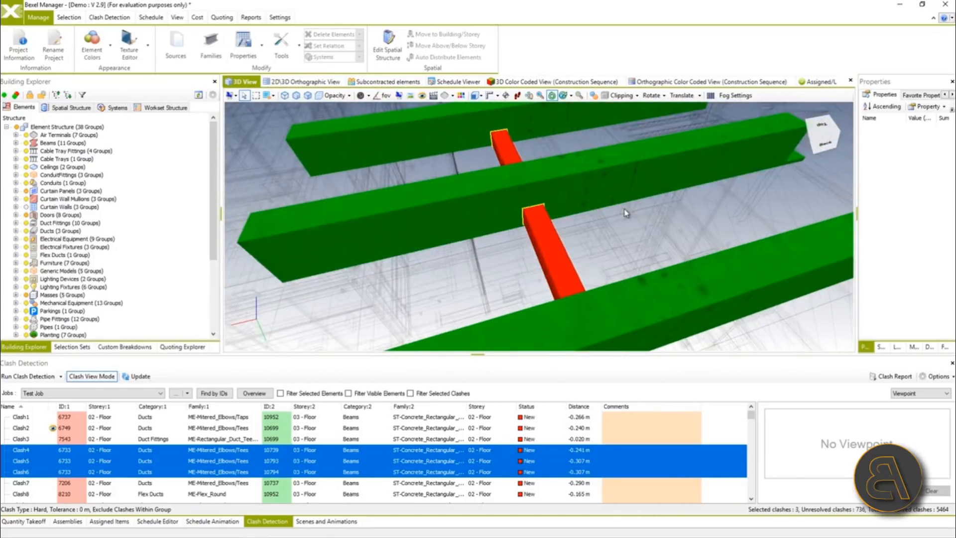
right_click_drag(625, 214, 710, 186)
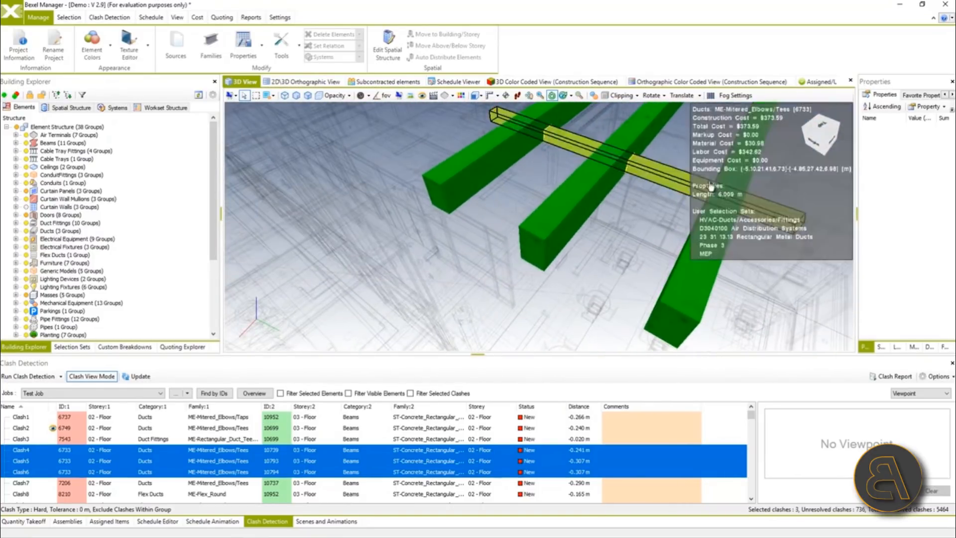
middle_click_drag(711, 186, 635, 229)
right_click_drag(635, 229, 677, 240)
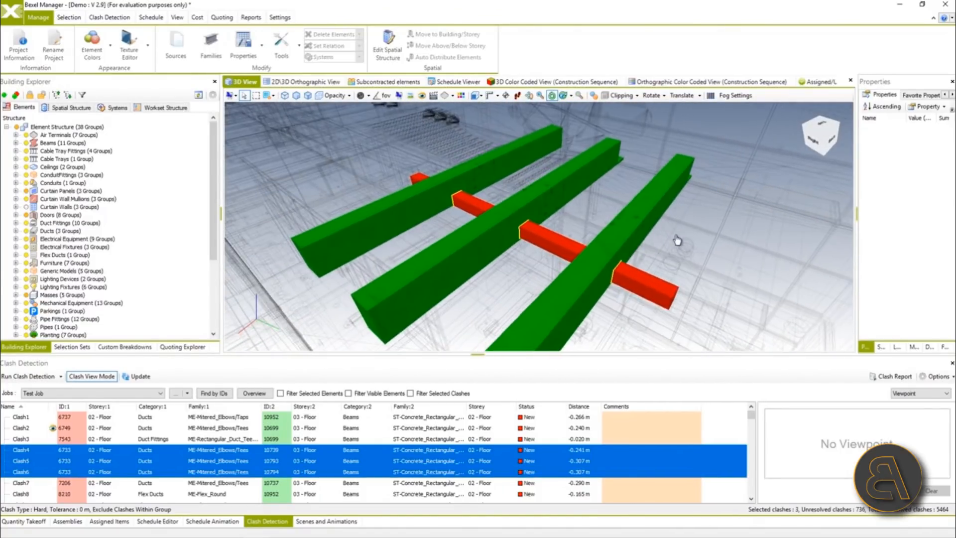
middle_click_drag(683, 242, 702, 234)
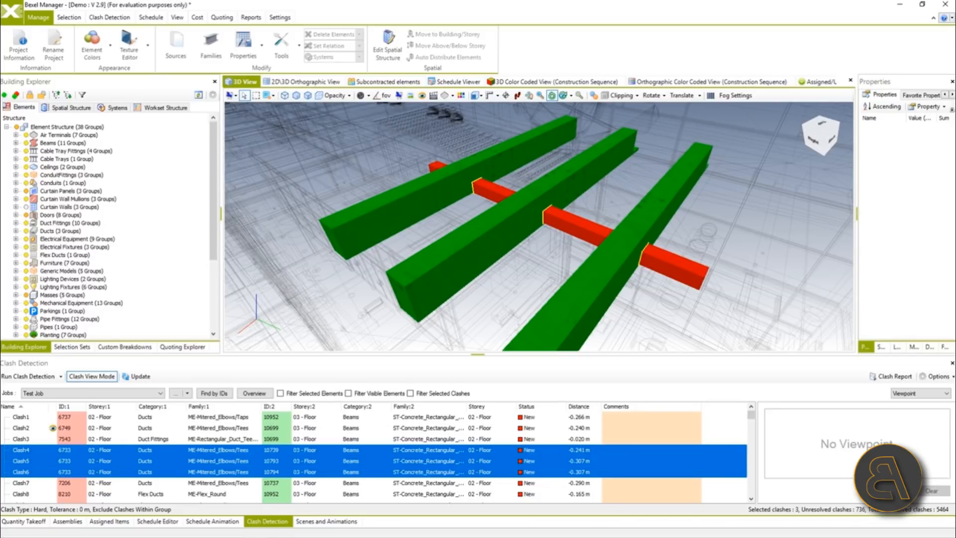
Step: Browse the saved viewpoints for the three selected clashes, previewing Scene 01 and View 02, and choose View 01
left_click(906, 491)
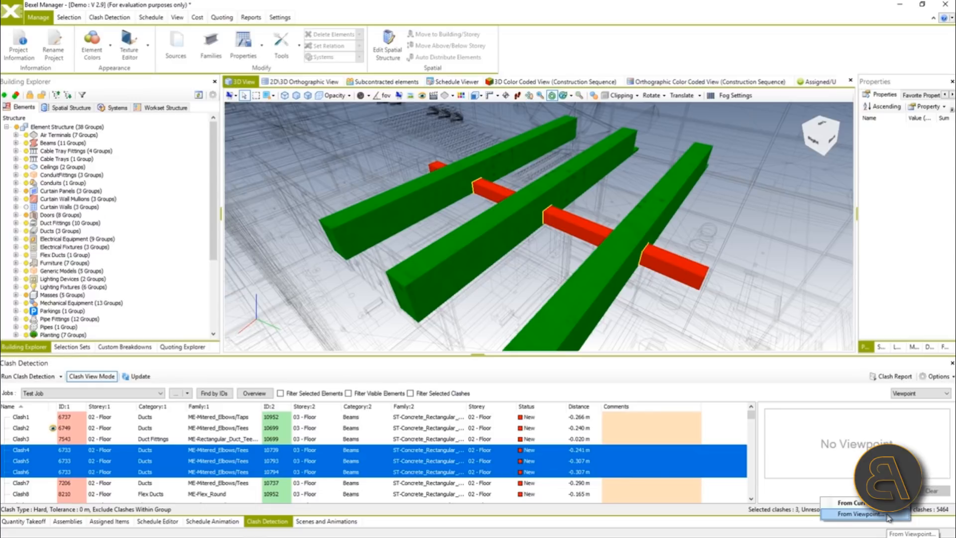
left_click(856, 513)
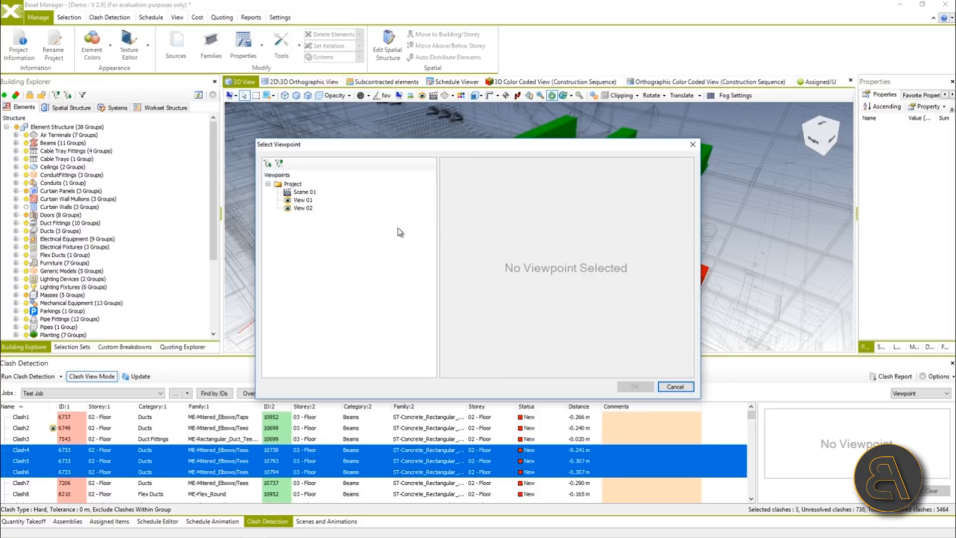
left_click(303, 200)
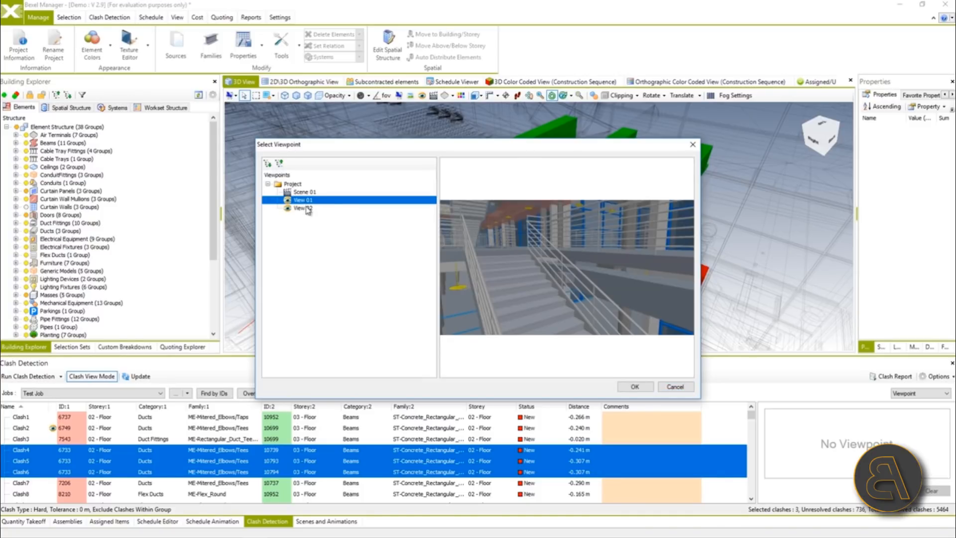
left_click(307, 209)
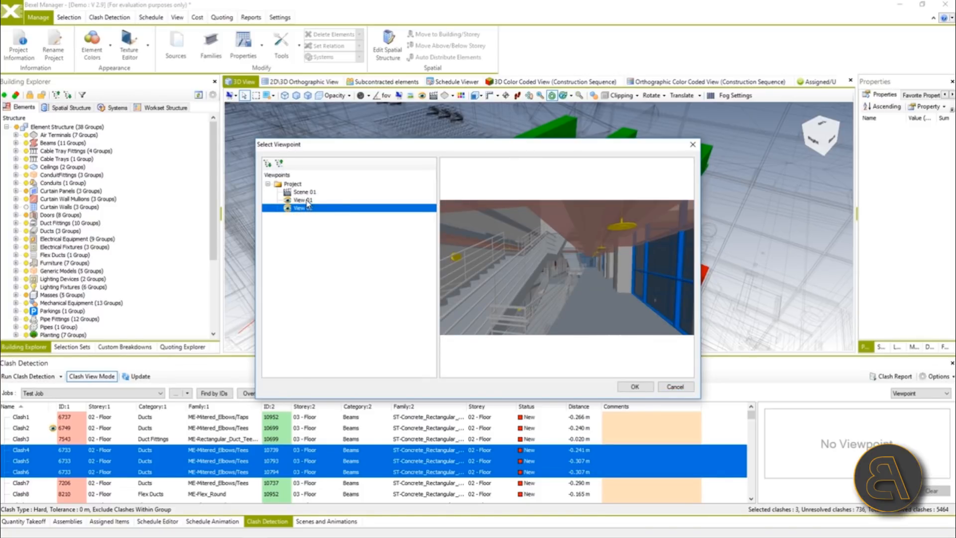
left_click(304, 192)
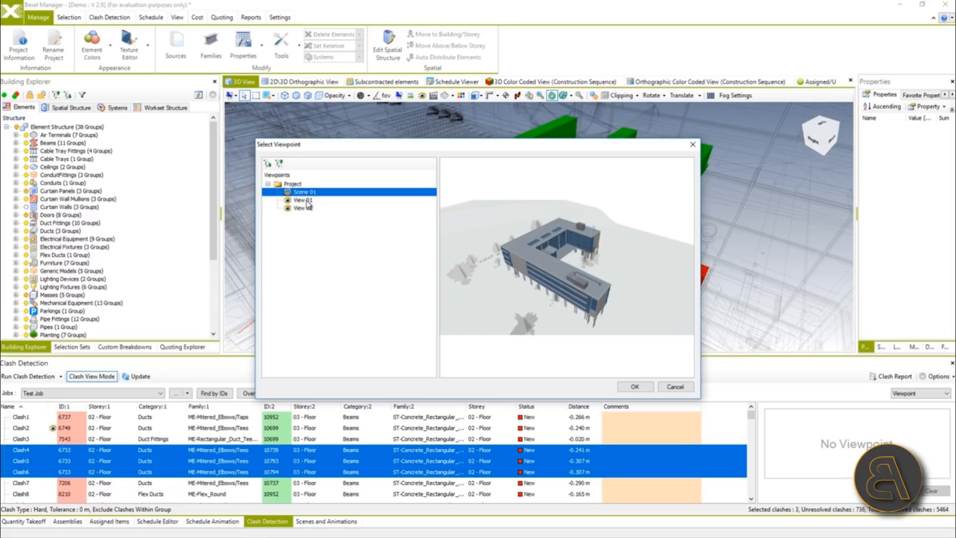
left_click(307, 202)
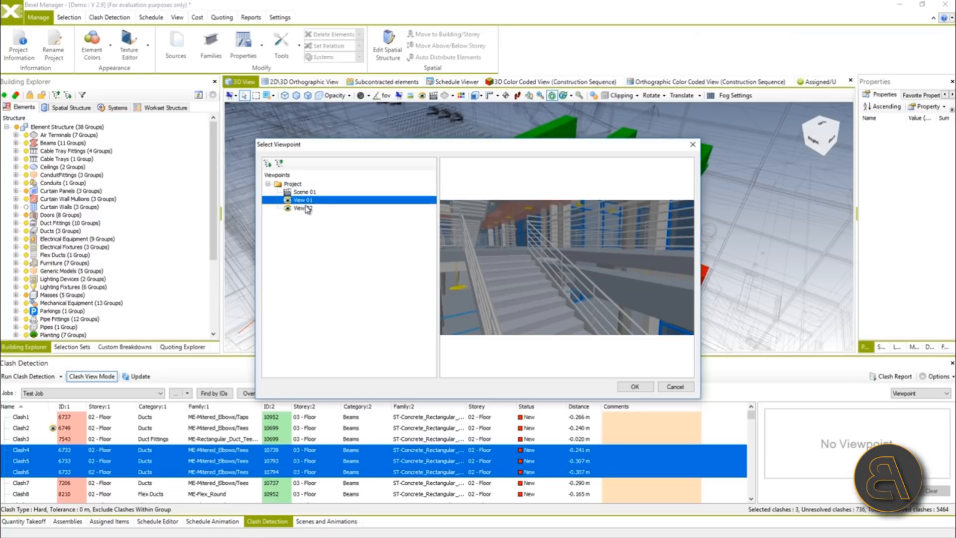
left_click(307, 209)
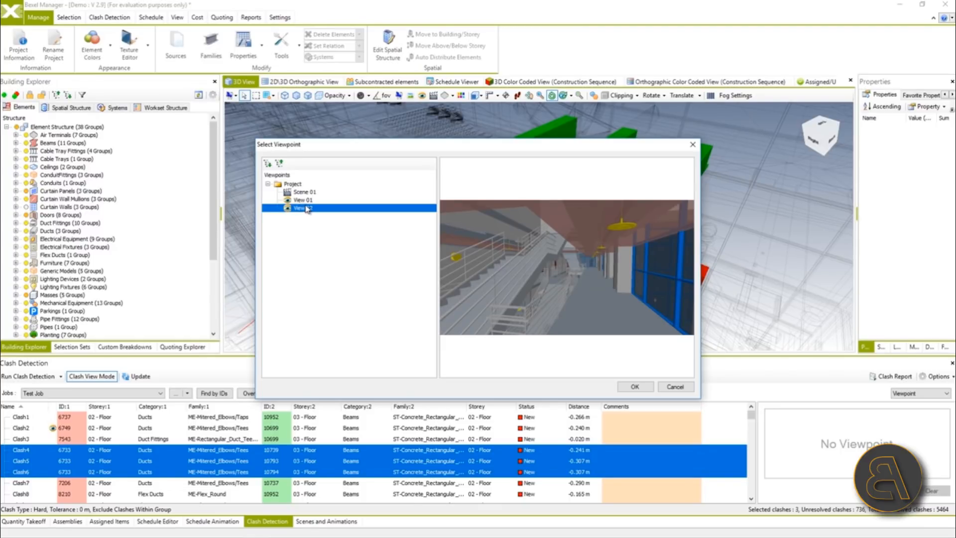
left_click(308, 201)
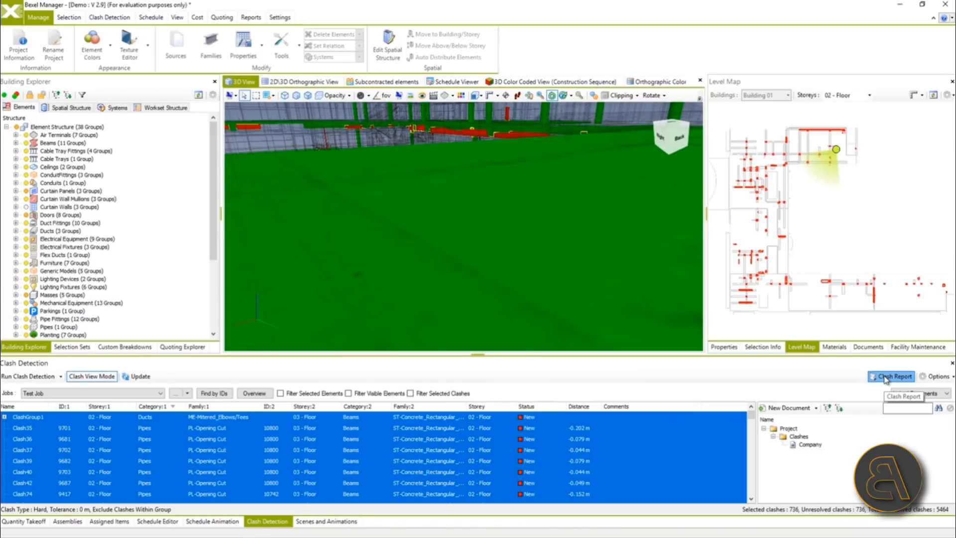
Step: Start exporting a clash report for the selected Test Job clashes and specify the HTML file Clash Report on the Desktop
left_click(887, 377)
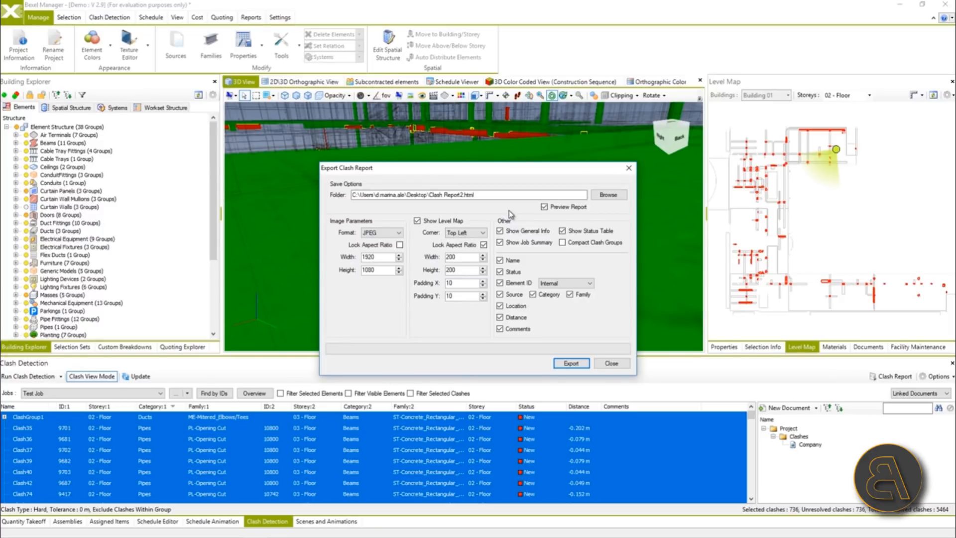
left_click(608, 195)
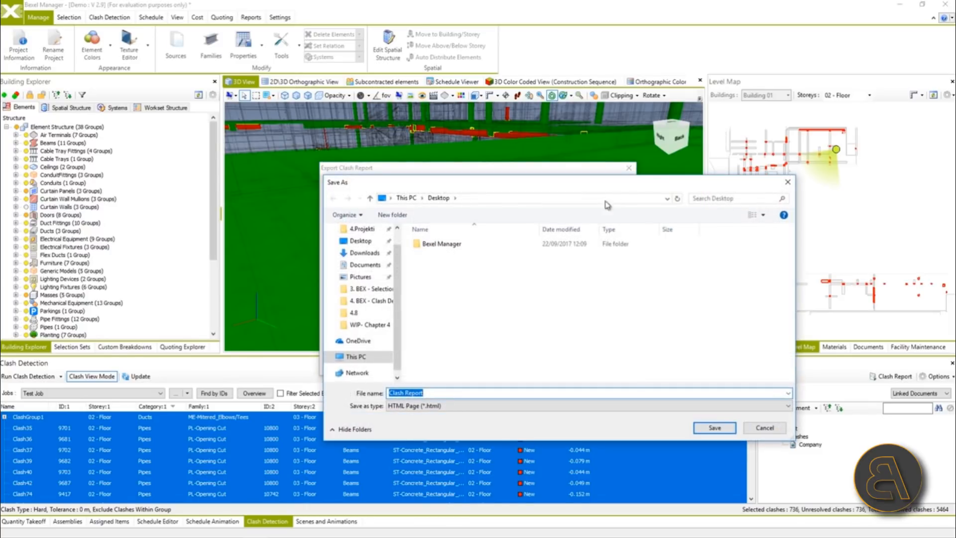
left_click(441, 392)
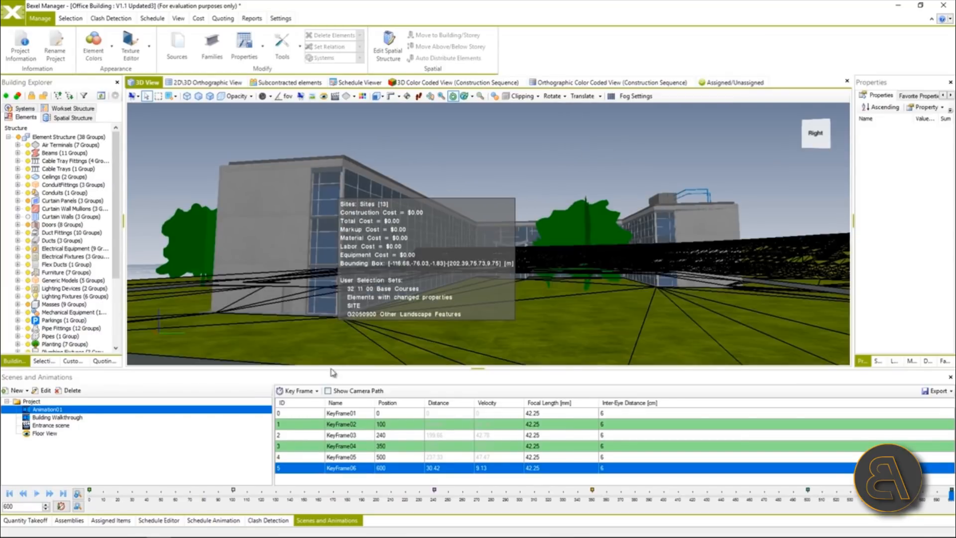
Step: Show the camera path of Animation01 and play the animation from KeyFrame01
left_click(329, 393)
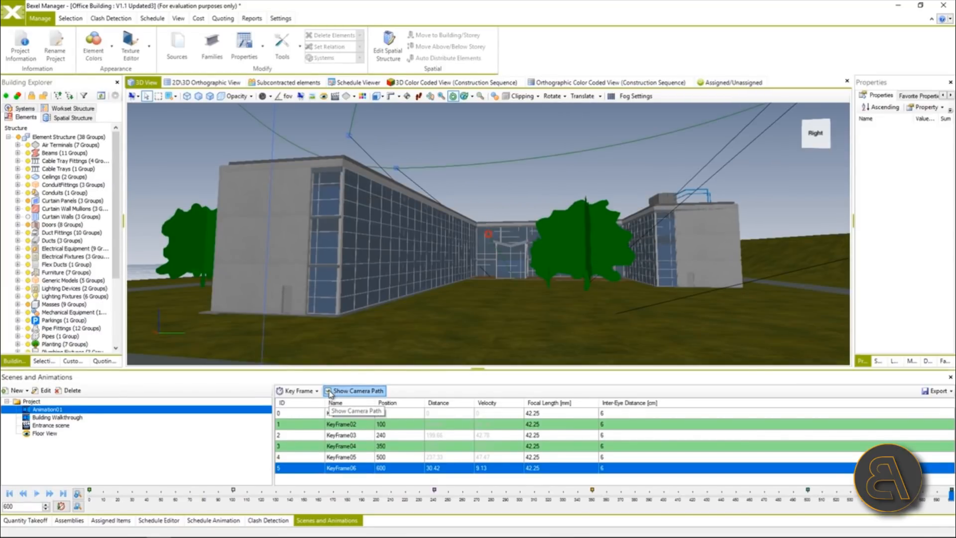
left_click(312, 415)
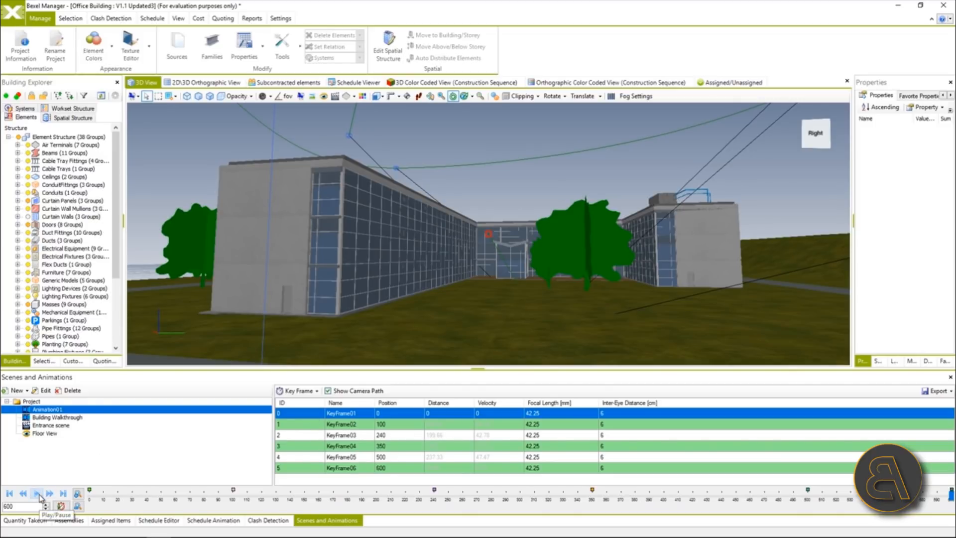
left_click(305, 417)
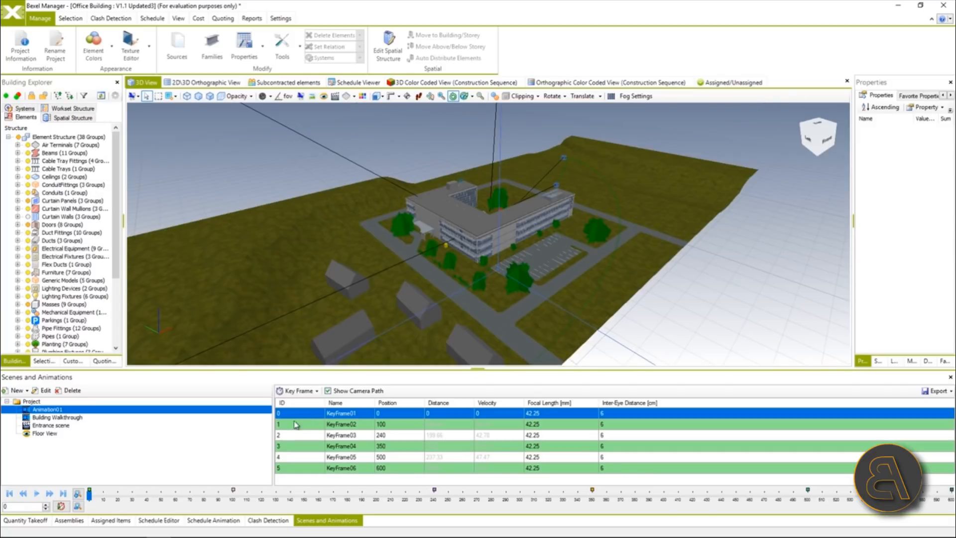
left_click(37, 494)
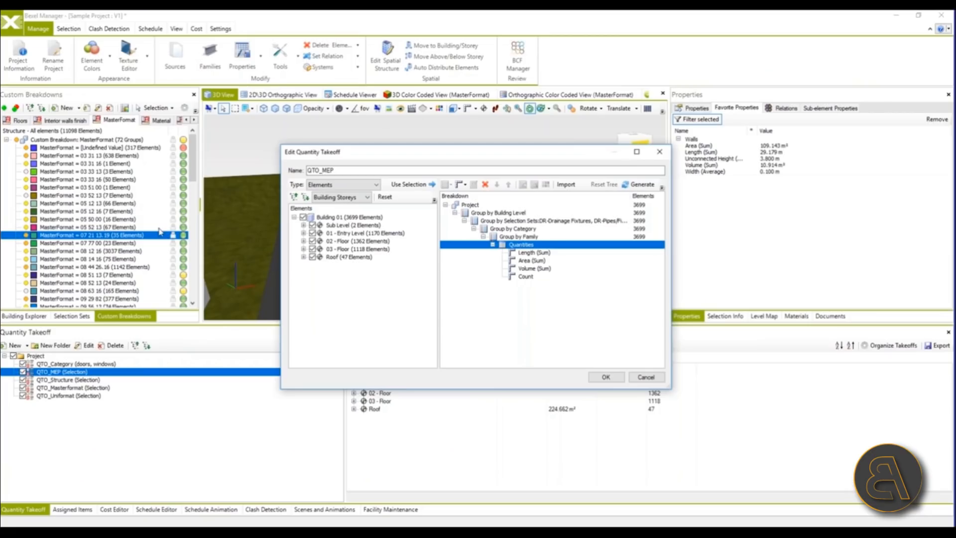
Step: Review the Length, Area, Volume and Count quantities of the QTO_MEP takeoff, then discard the edit and widen the results area
left_click(545, 260)
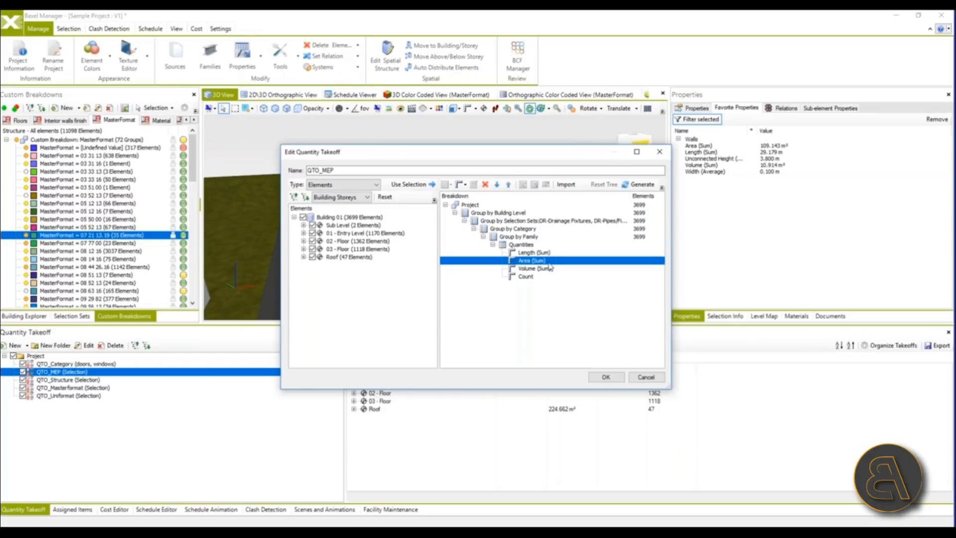
left_click(460, 184)
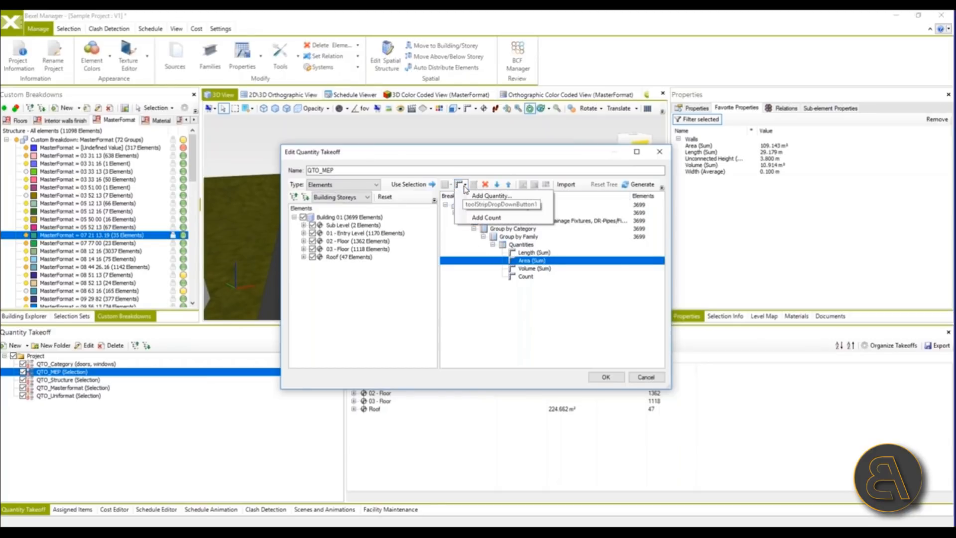
left_click(526, 246)
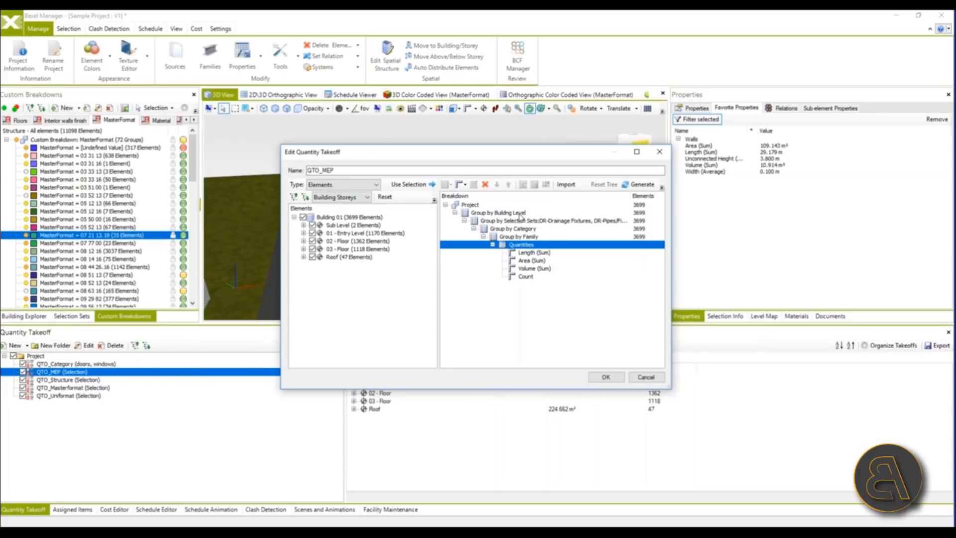
left_click(534, 252)
left_click(534, 261)
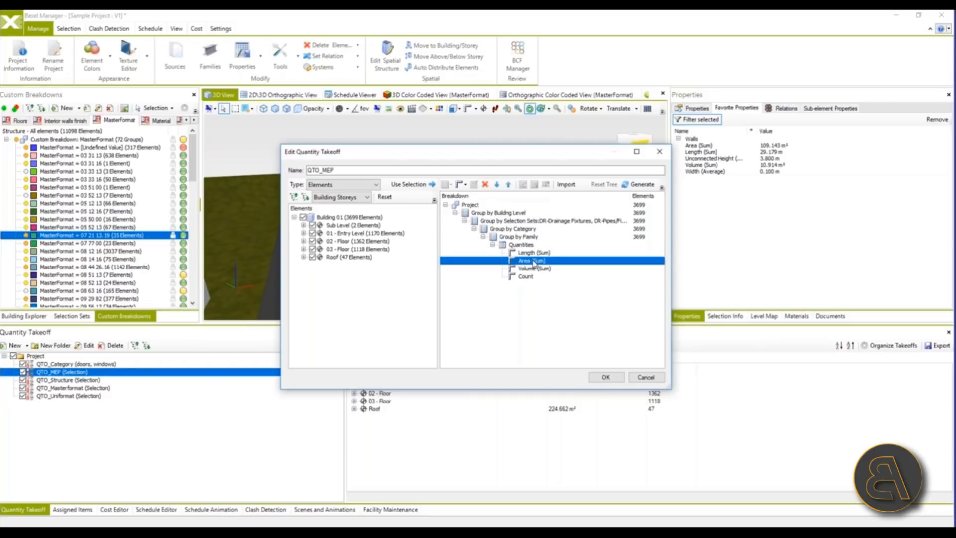
left_click(532, 269)
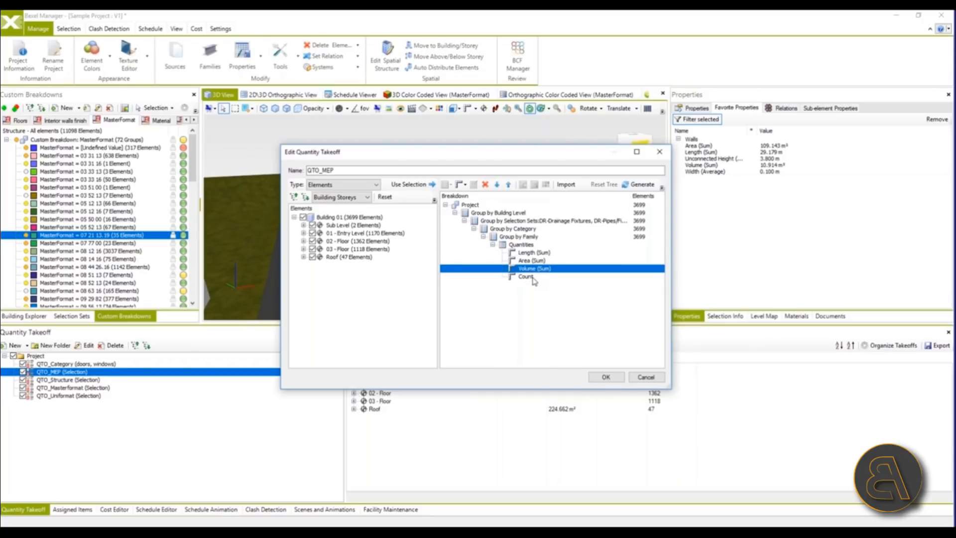
left_click(535, 278)
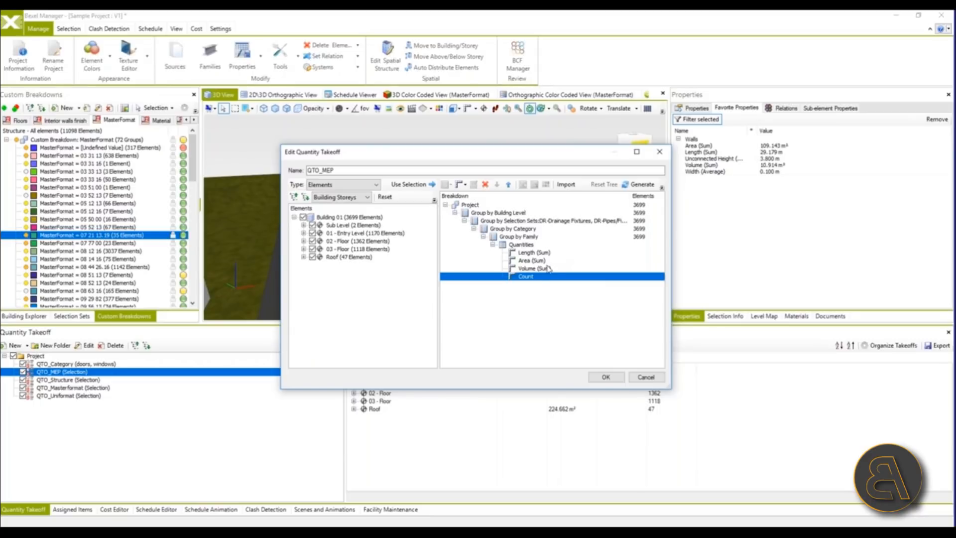
left_click(641, 377)
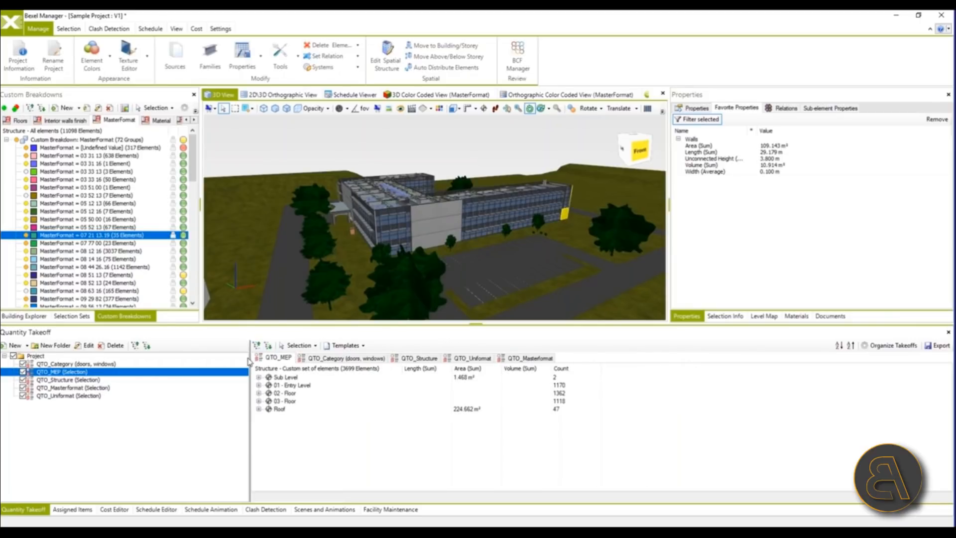
left_click_drag(250, 358, 240, 358)
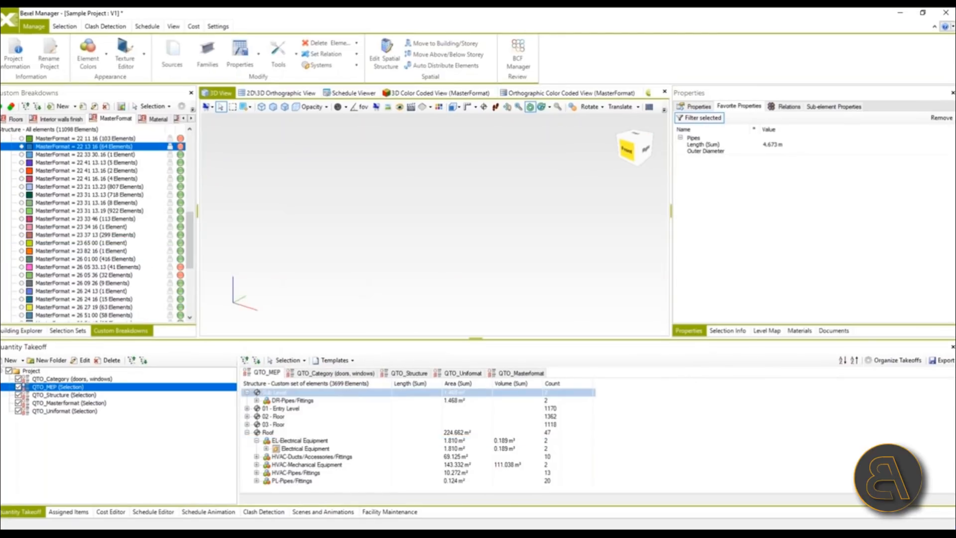
Step: Show the hidden model elements again around the isolated pipes in the 3D View
right_click(467, 257)
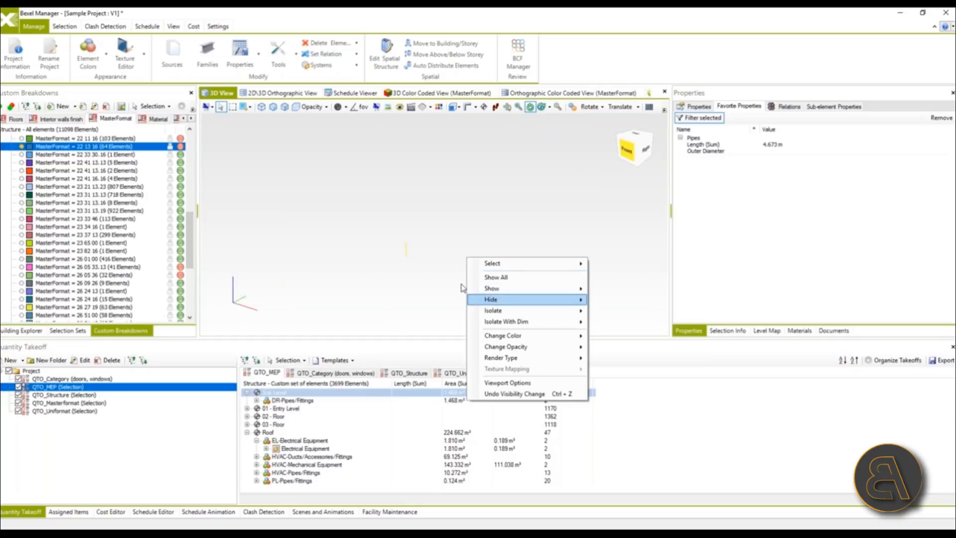
left_click(474, 288)
middle_click_drag(471, 262, 459, 220)
scroll(413, 261, "down", 2)
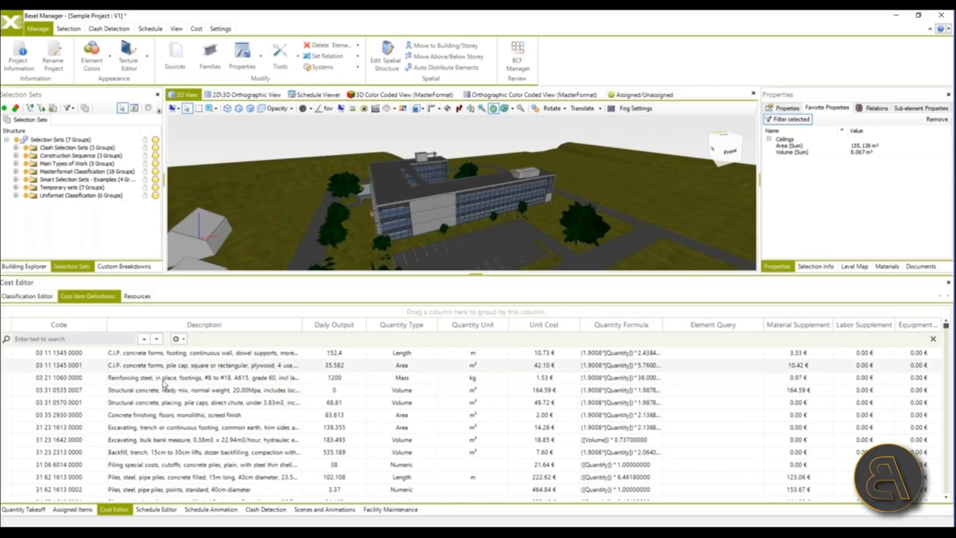
scroll(162, 431, "down", 3)
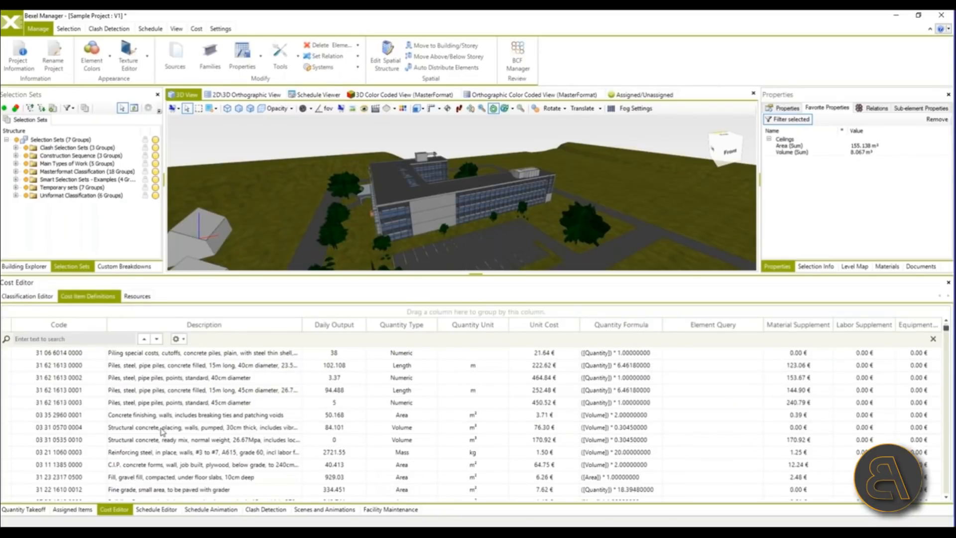
scroll(161, 431, "up", 3)
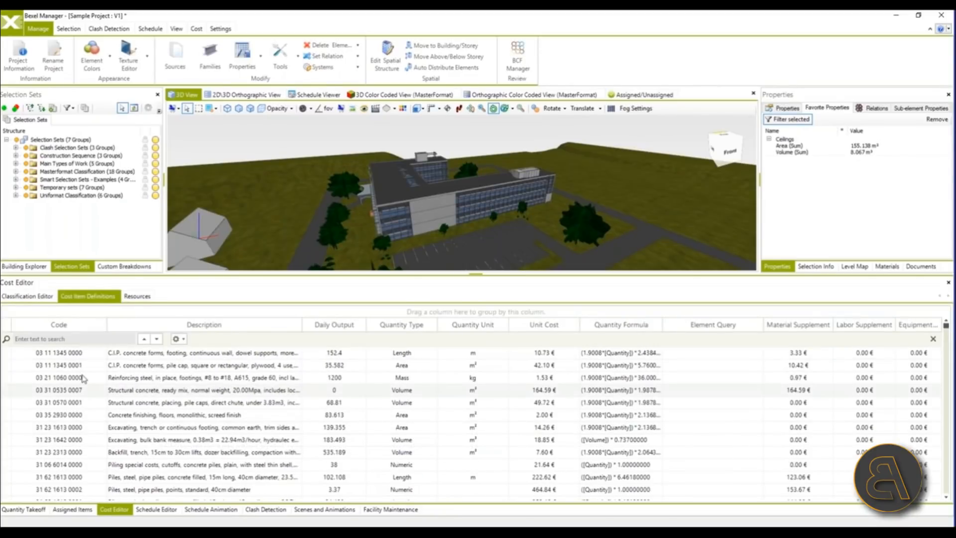
left_click(125, 402)
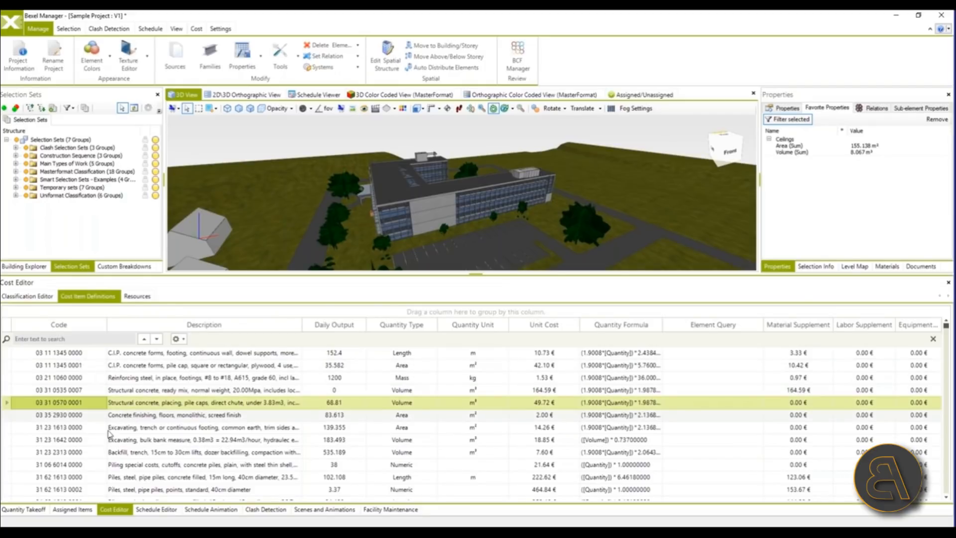
Step: Switch the Cost Editor to the Uniformat classification and enlarge it, checking the new-classification form without creating one
left_click(45, 296)
left_click(125, 311)
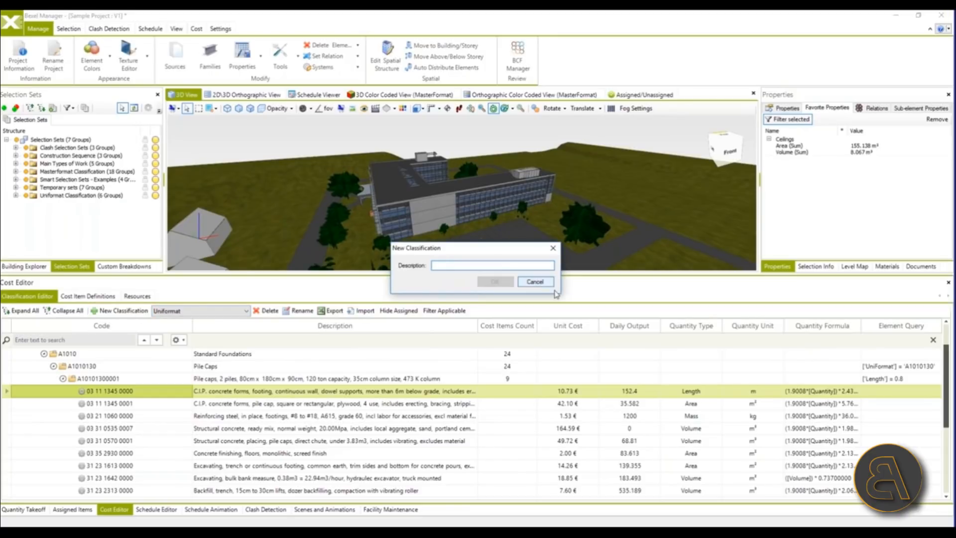
left_click(535, 282)
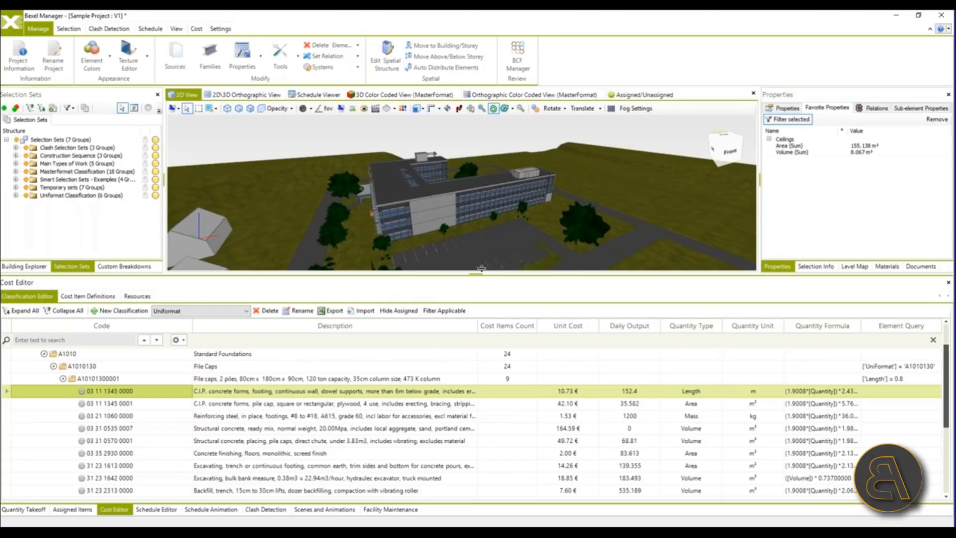
left_click_drag(483, 273, 482, 263)
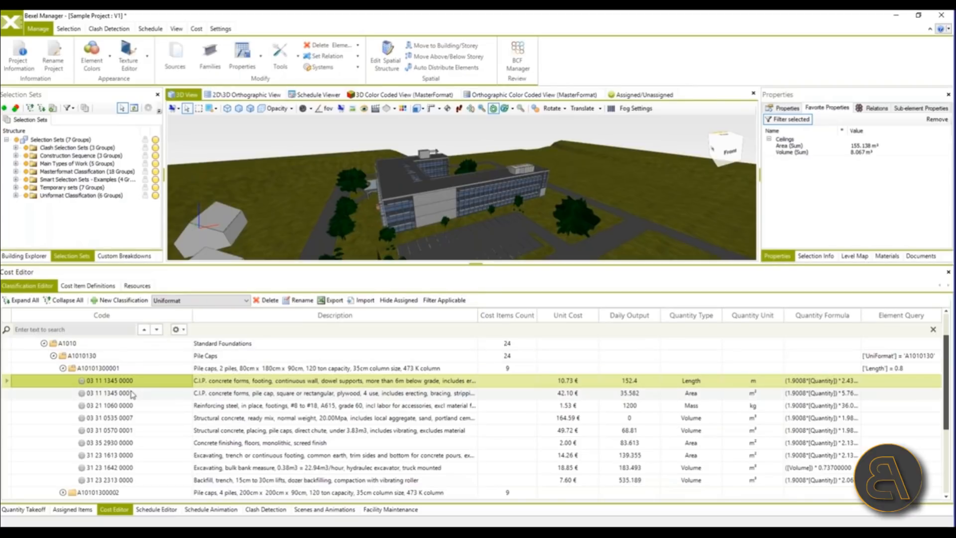
right_click(231, 384)
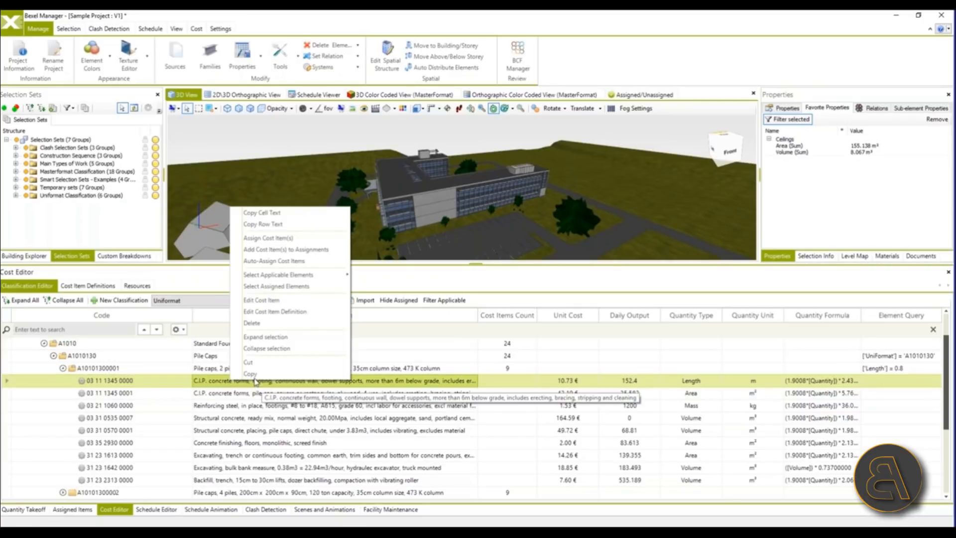
left_click(289, 316)
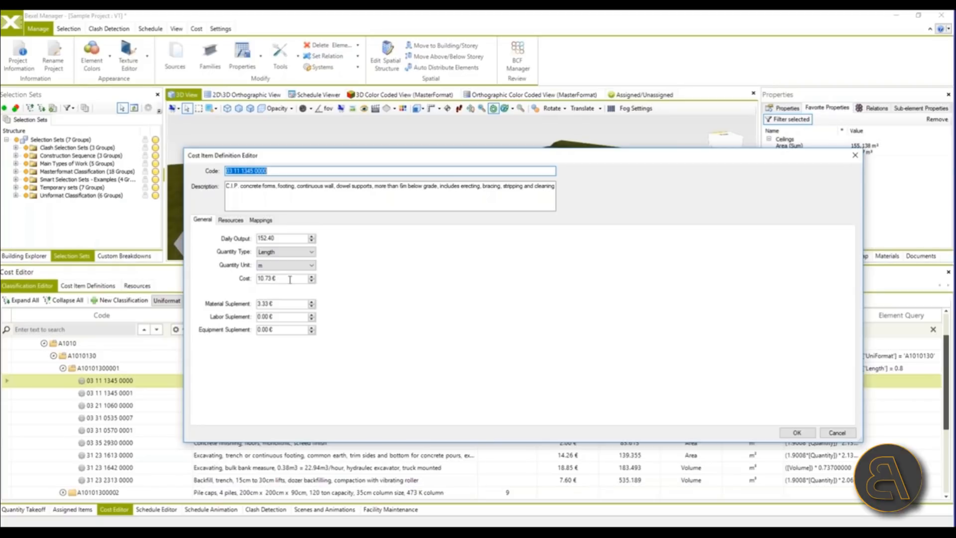
left_click(237, 220)
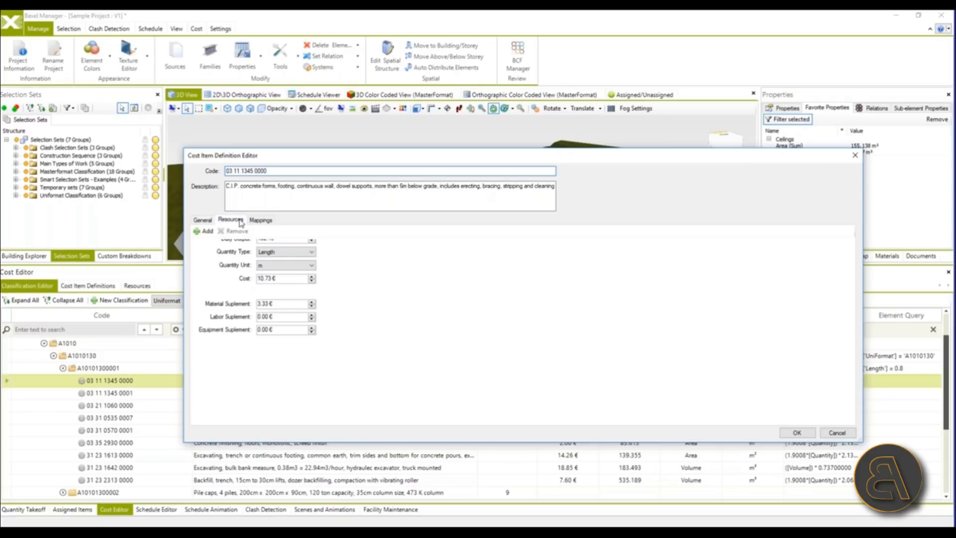
left_click(211, 222)
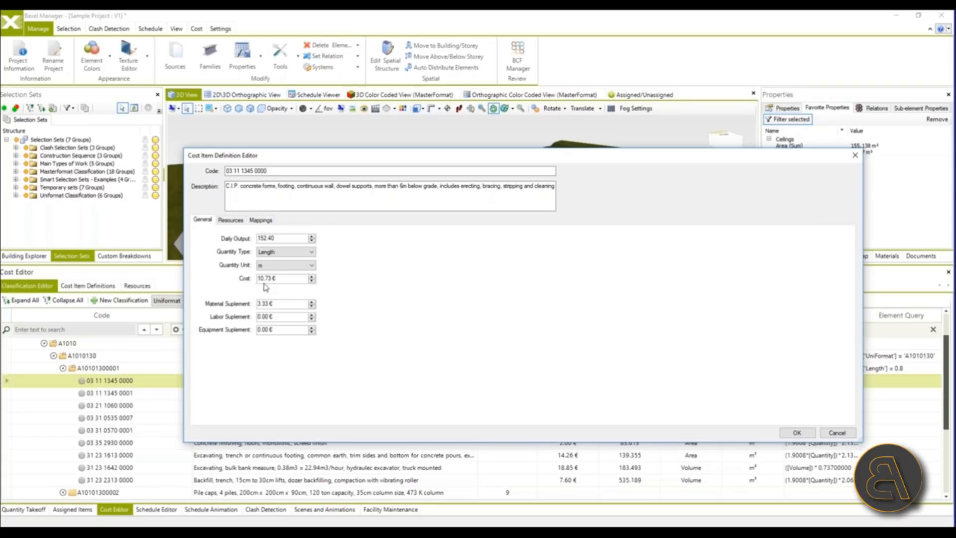
left_click(237, 221)
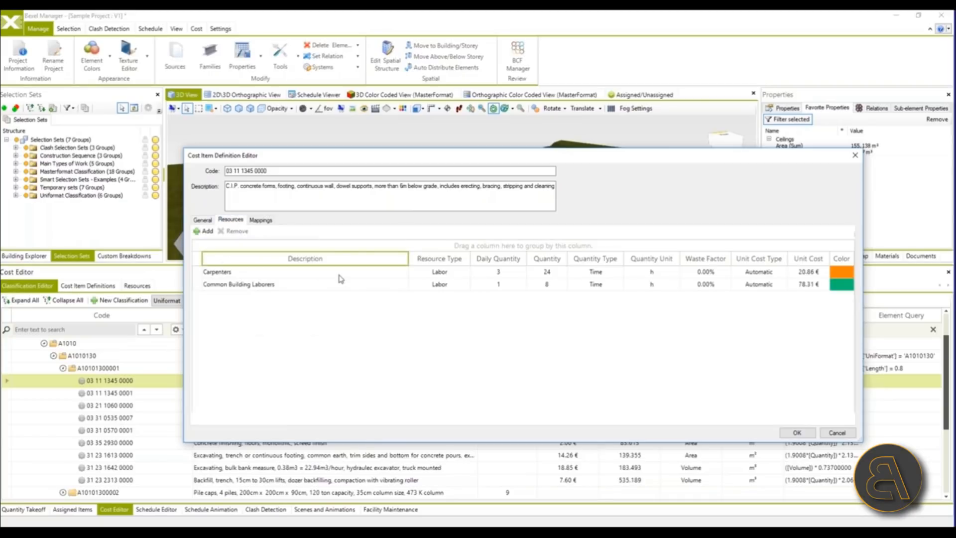
left_click(302, 272)
left_click(303, 285)
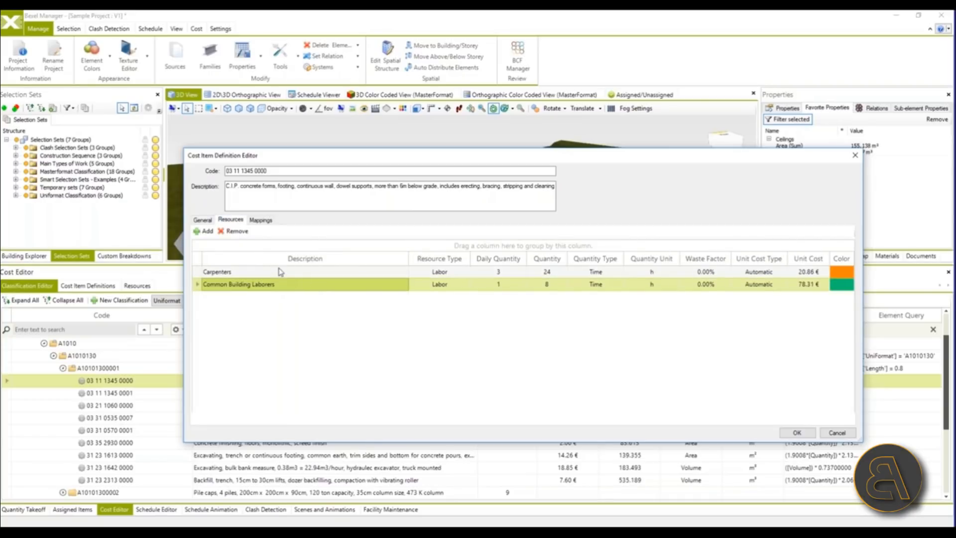
Step: Browse the labor and equipment resources available for the cost item and close the Resource Picker without adding any
left_click(211, 232)
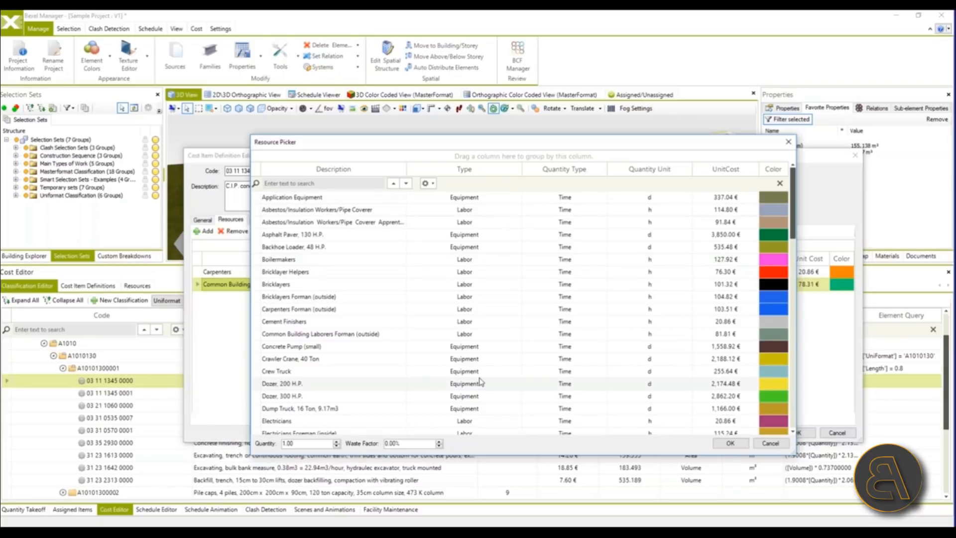
scroll(481, 382, "down", 2)
scroll(480, 382, "down", 4)
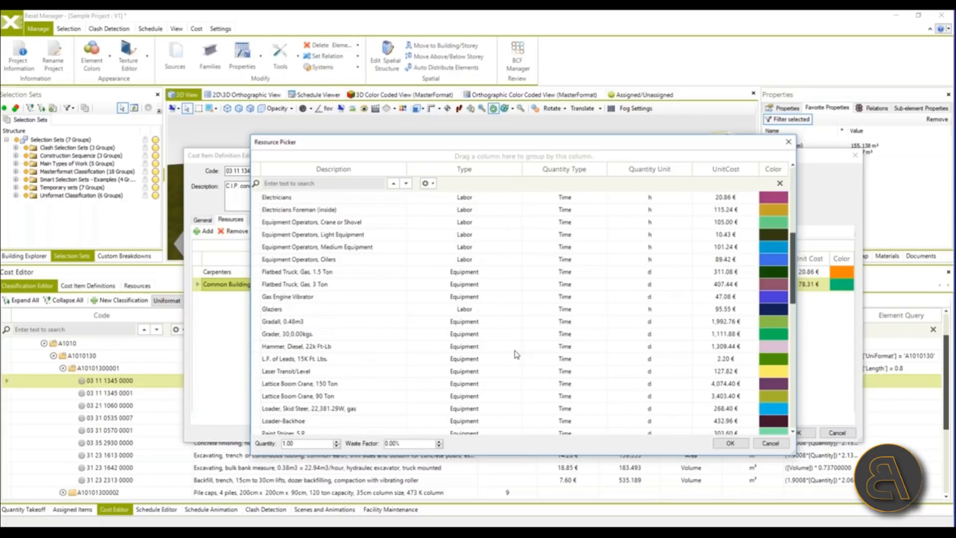
scroll(516, 354, "down", 1)
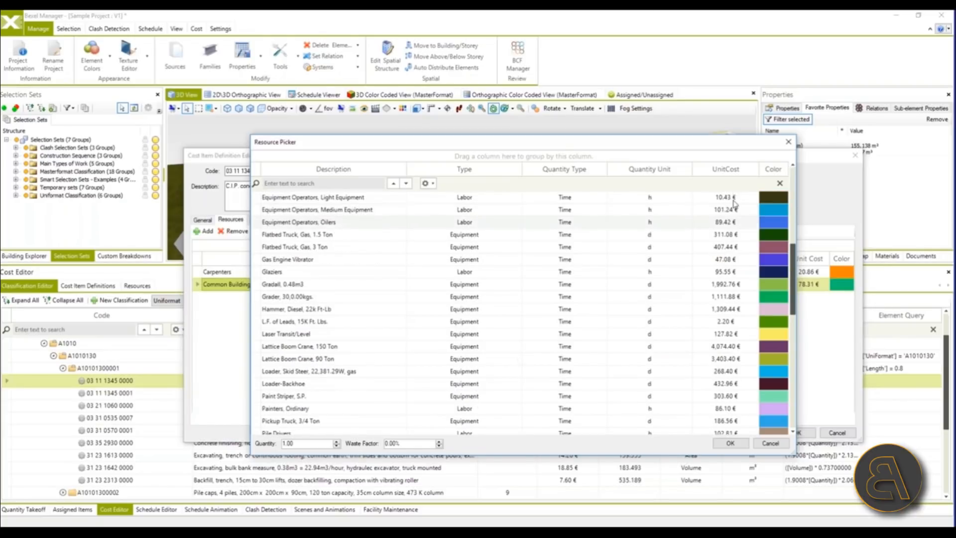
left_click(787, 145)
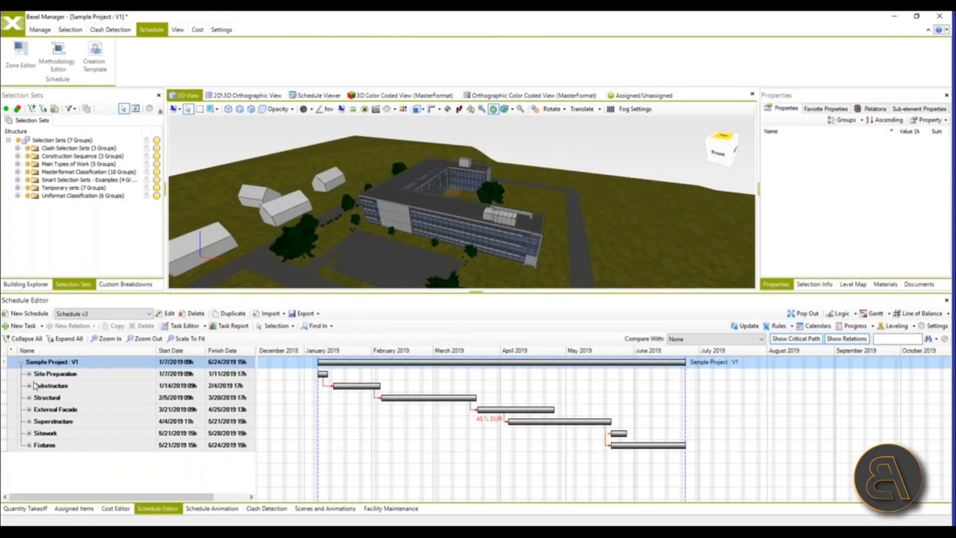
Step: Expand the Substructure task in Schedule v3, including the building levels under Phase 1 and Phase 2
left_click(29, 385)
left_click(37, 397)
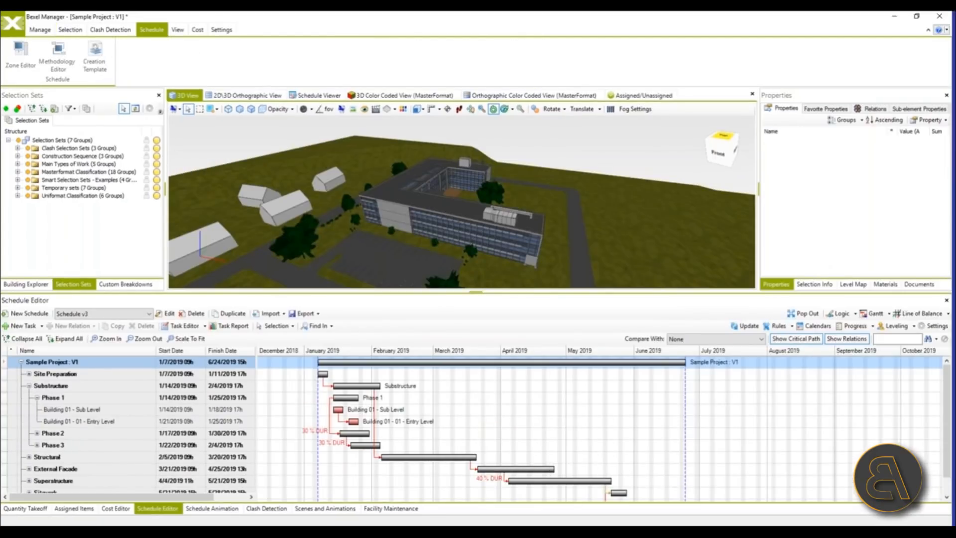
left_click(38, 433)
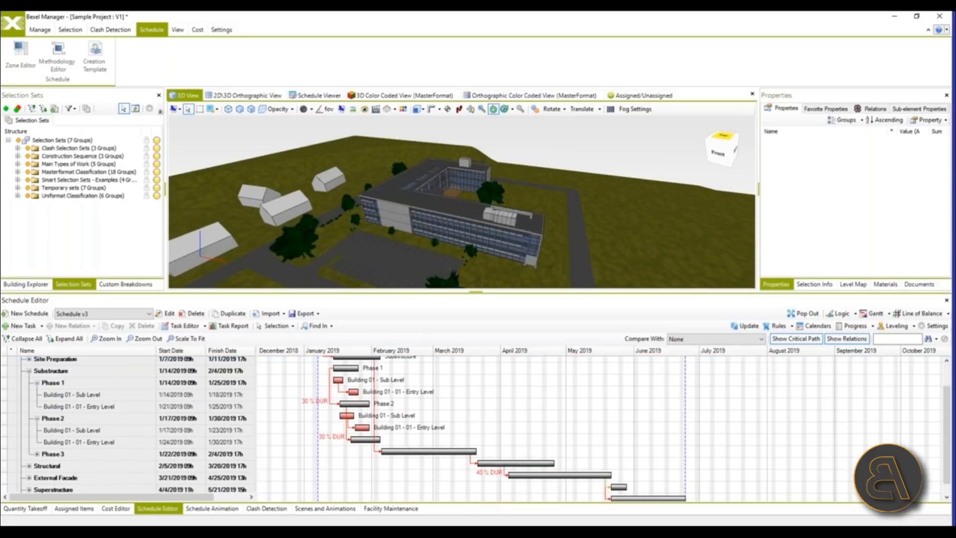
Step: Expand Phase 3 of the Substructure task, the Structural task and the building levels under Structural Phase 1
scroll(42, 438, "down", 1)
left_click(37, 433)
scroll(37, 432, "down", 1)
left_click(29, 445)
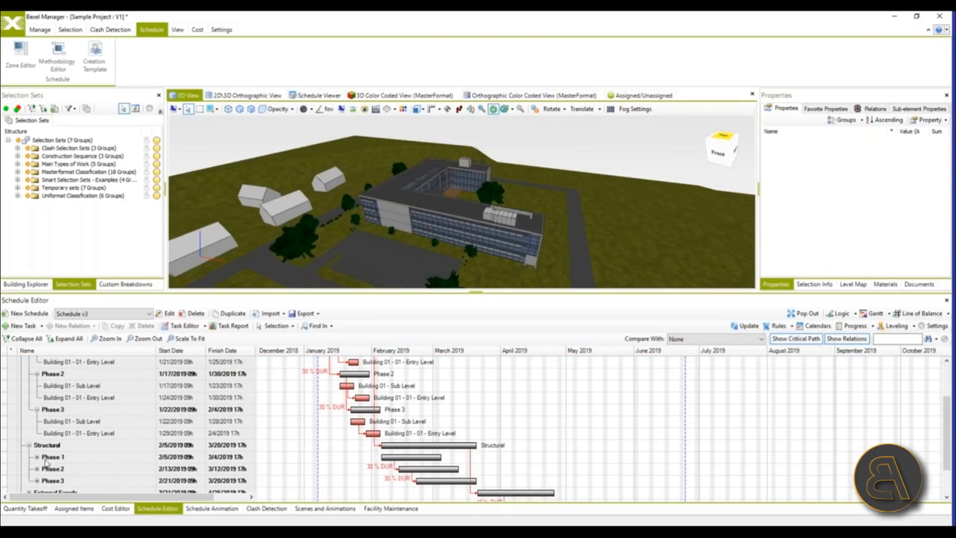
scroll(30, 446, "down", 1)
left_click(37, 443)
scroll(122, 443, "up", 4)
scroll(124, 445, "up", 1)
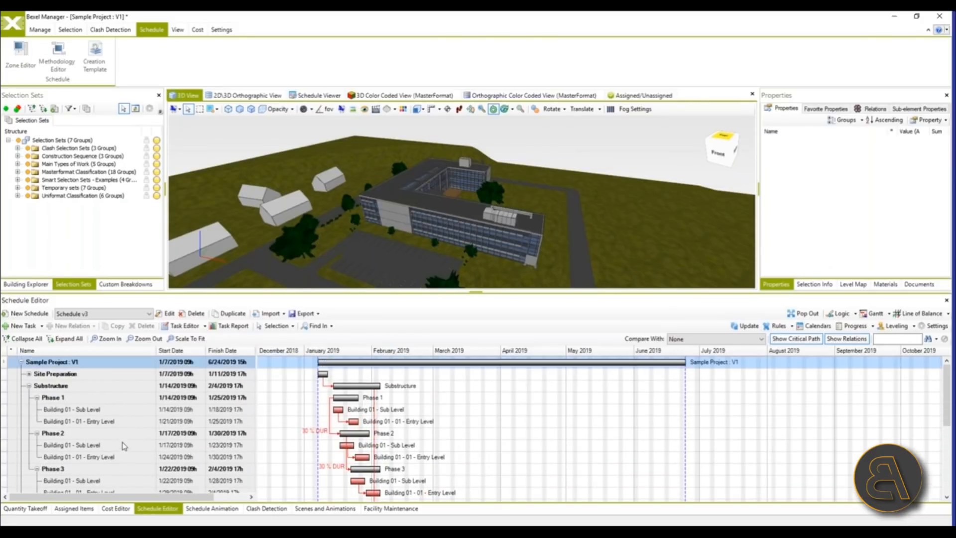
Step: Try assigning the cost version auto-assigned on 10/23/2018 12:44:32 PM to Schedule v3, and cancel the schedule edit
left_click(161, 316)
left_click(498, 284)
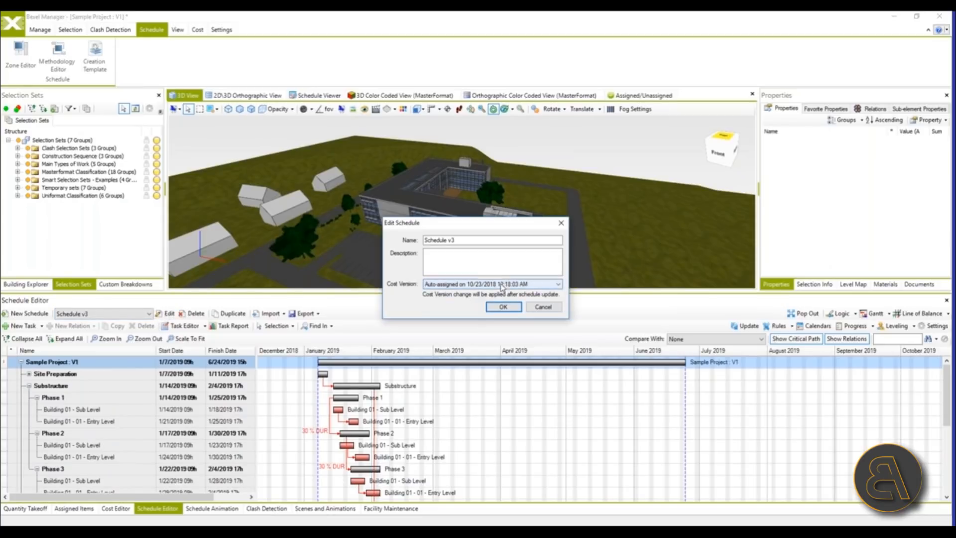
left_click(479, 306)
left_click(506, 285)
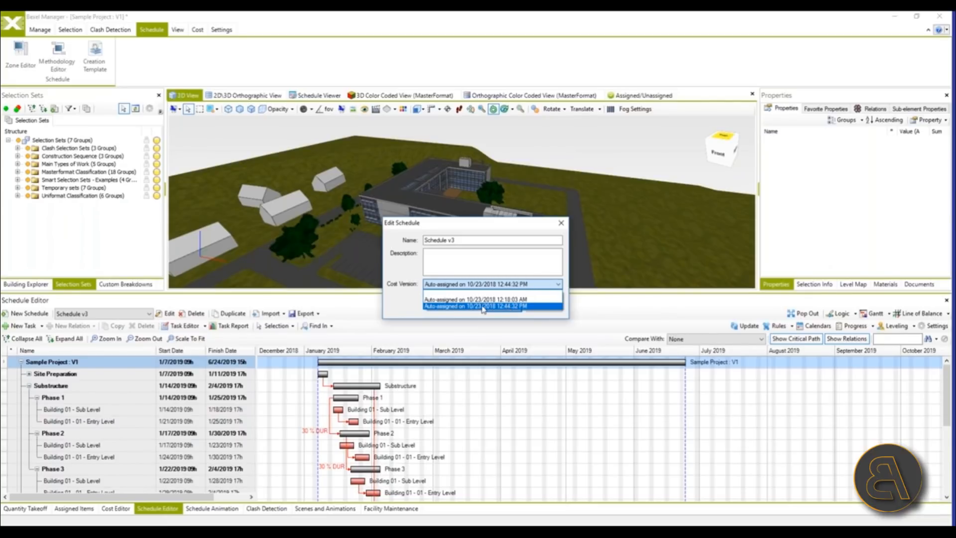
left_click(517, 305)
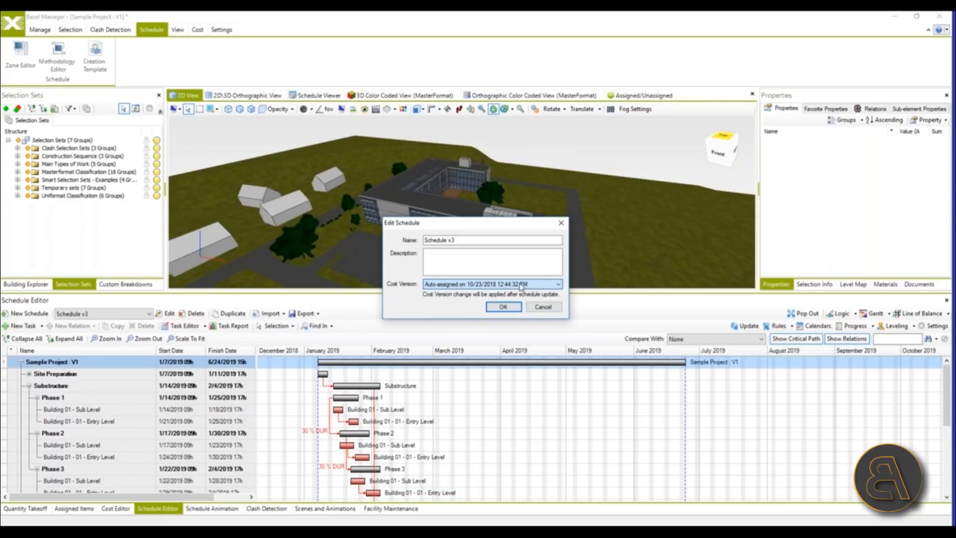
left_click(542, 307)
Step: Collapse Phase 1 and Phase 2 under Substructure and look over the building levels in Structural Phase 1
left_click(36, 397)
left_click(37, 409)
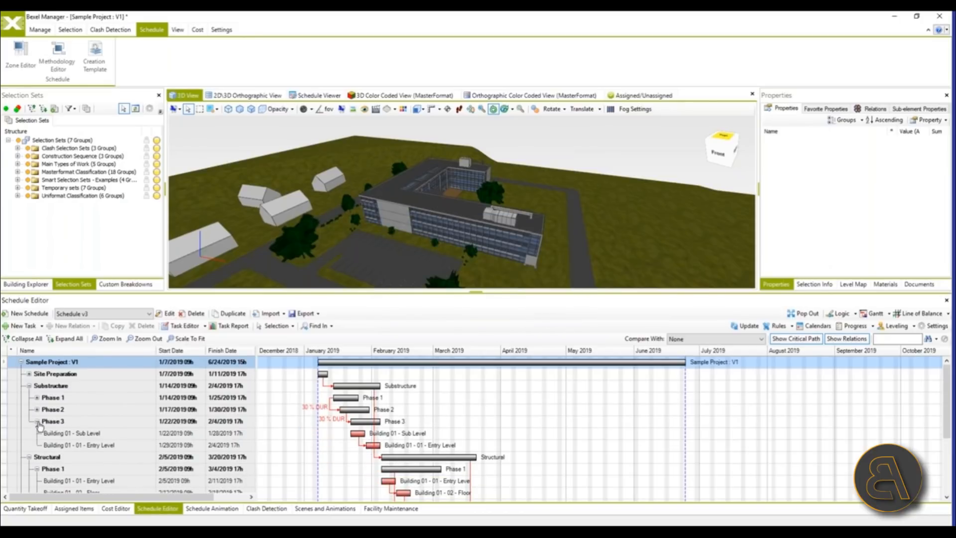
scroll(48, 470, "down", 3)
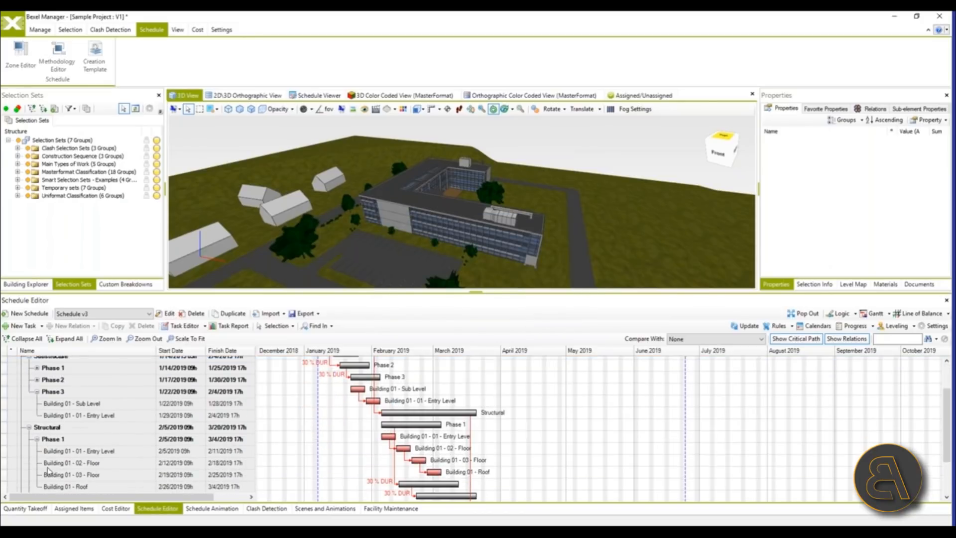
scroll(48, 470, "down", 1)
Step: Check which cost versions exist for the assigned items and return to editing Schedule v3
left_click(74, 508)
left_click(184, 315)
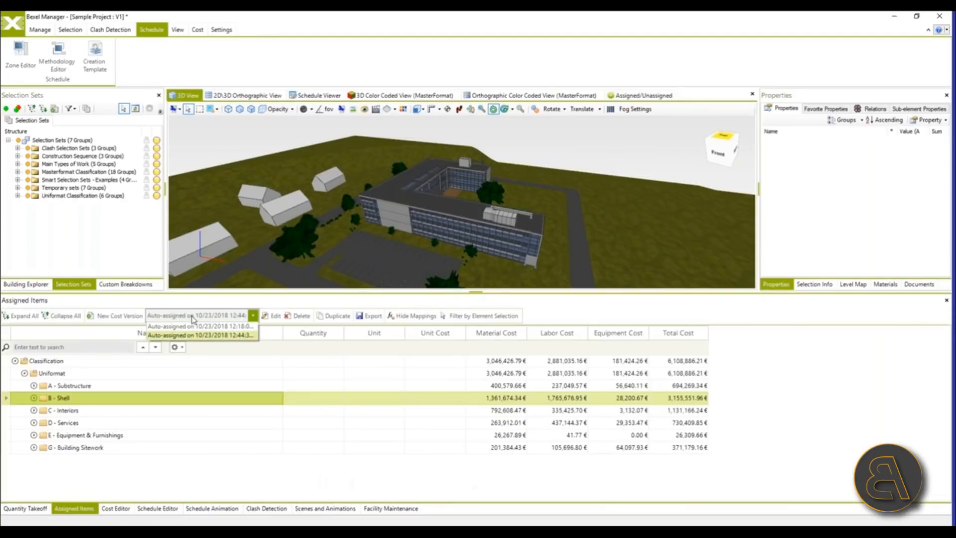
left_click(192, 318)
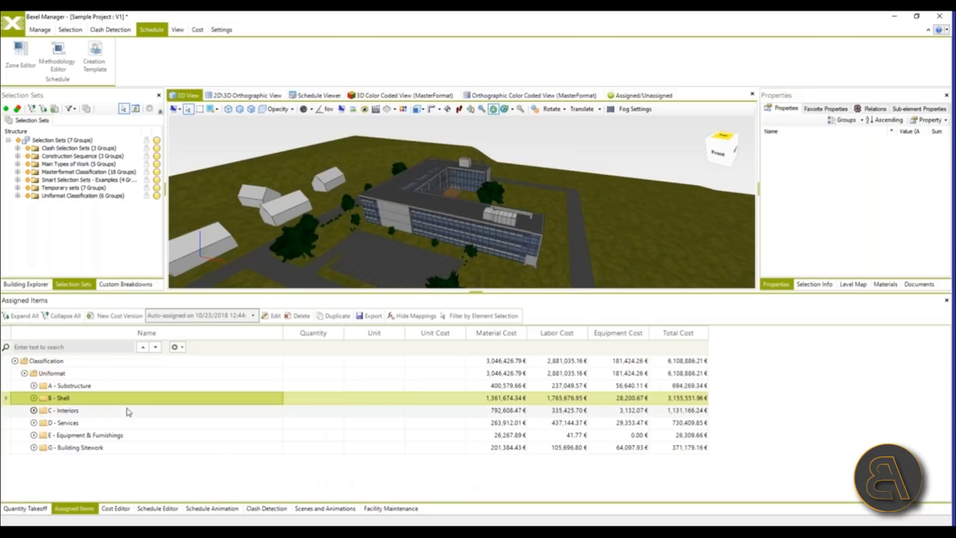
left_click(121, 513)
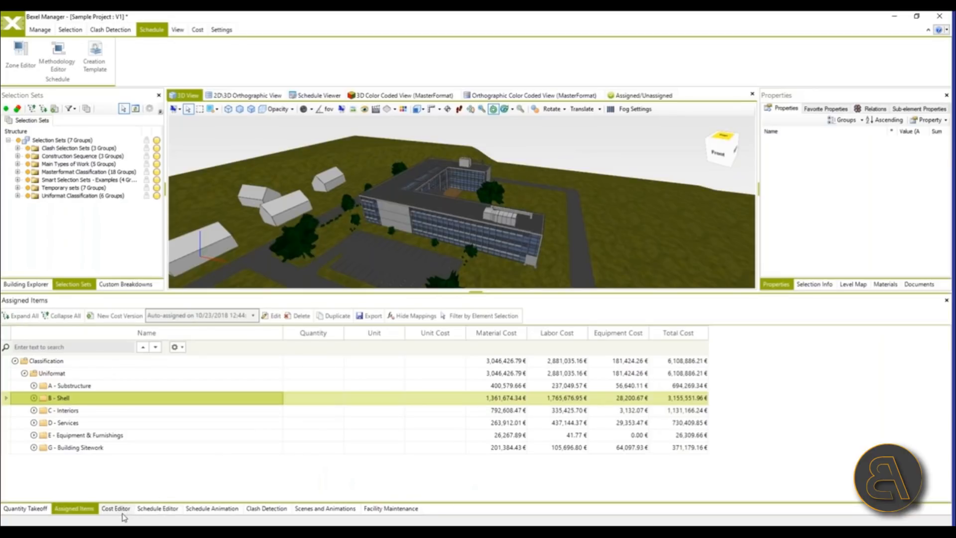
left_click(166, 513)
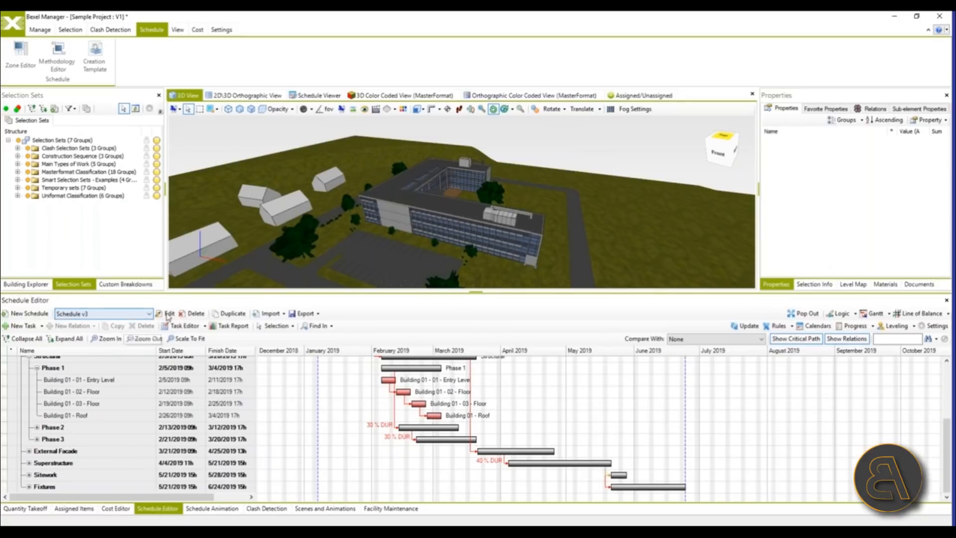
left_click(169, 314)
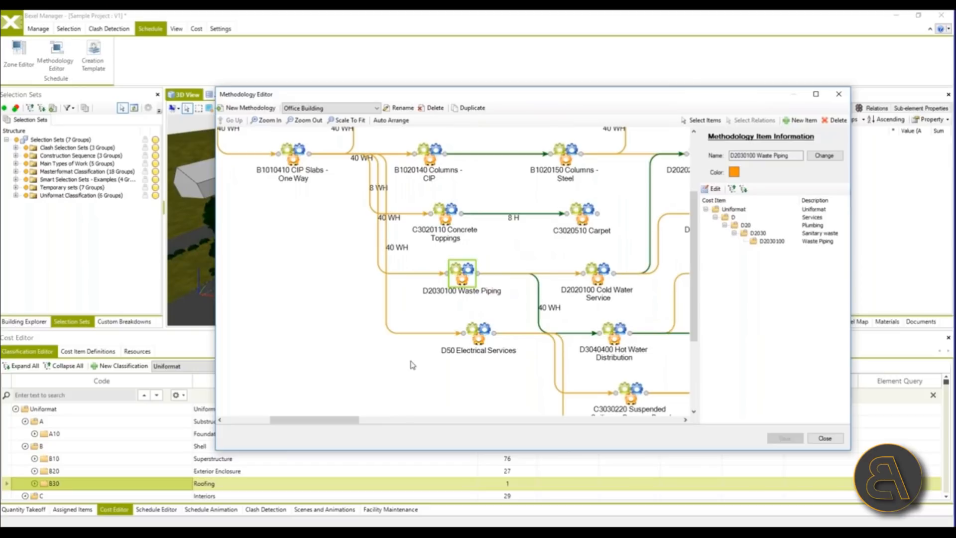
Step: Inspect the cost items behind D50 Electrical Services and D3040400 Hot Water Distribution in the Office Building methodology
scroll(412, 365, "down", 2)
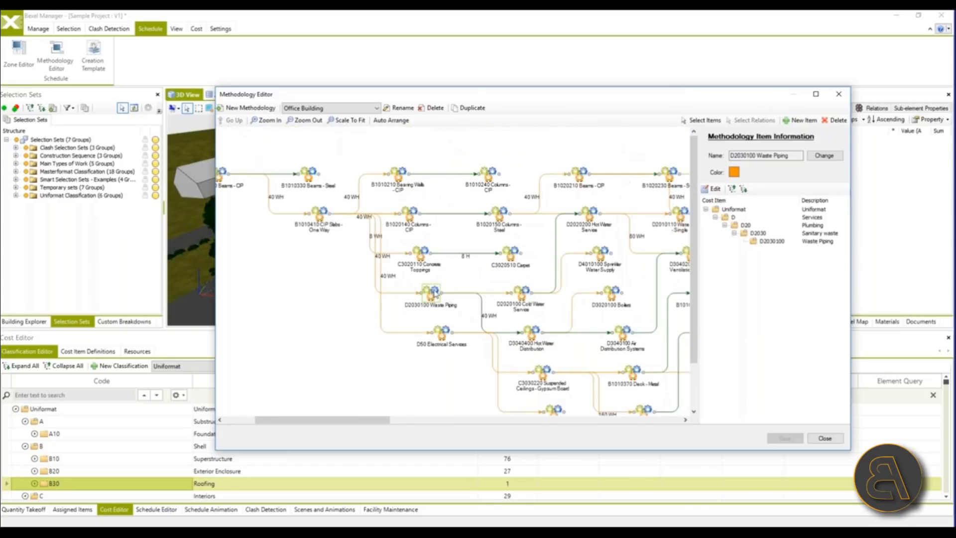
left_click(441, 329)
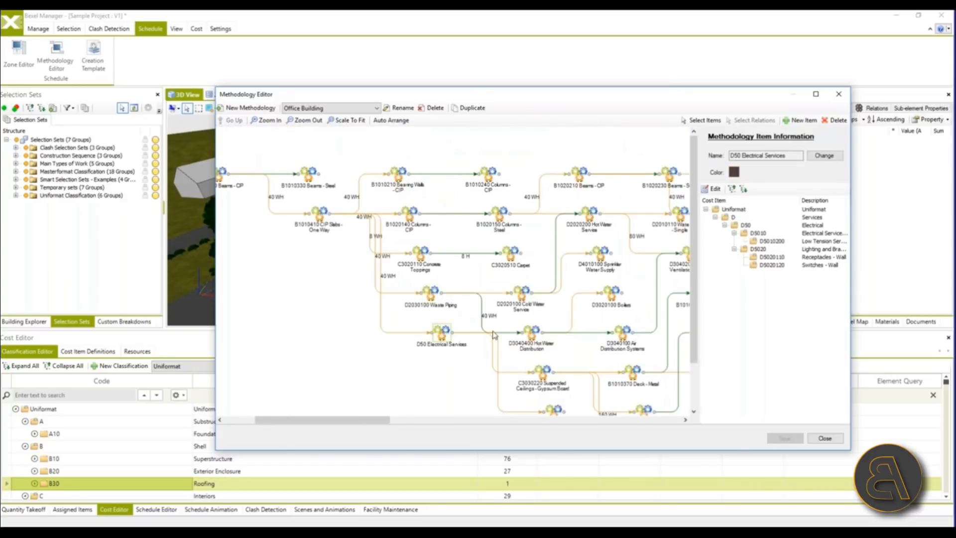
left_click(535, 336)
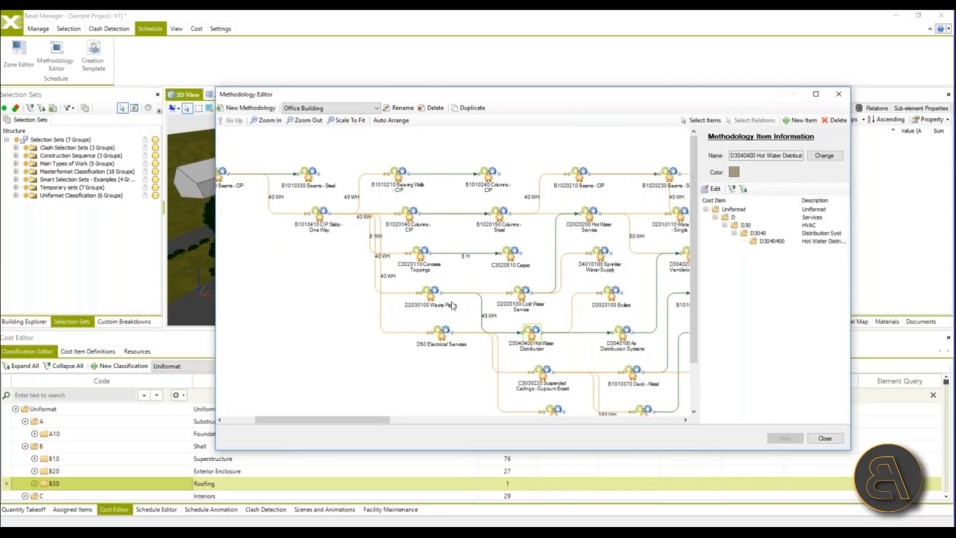
scroll(452, 306, "down", 2)
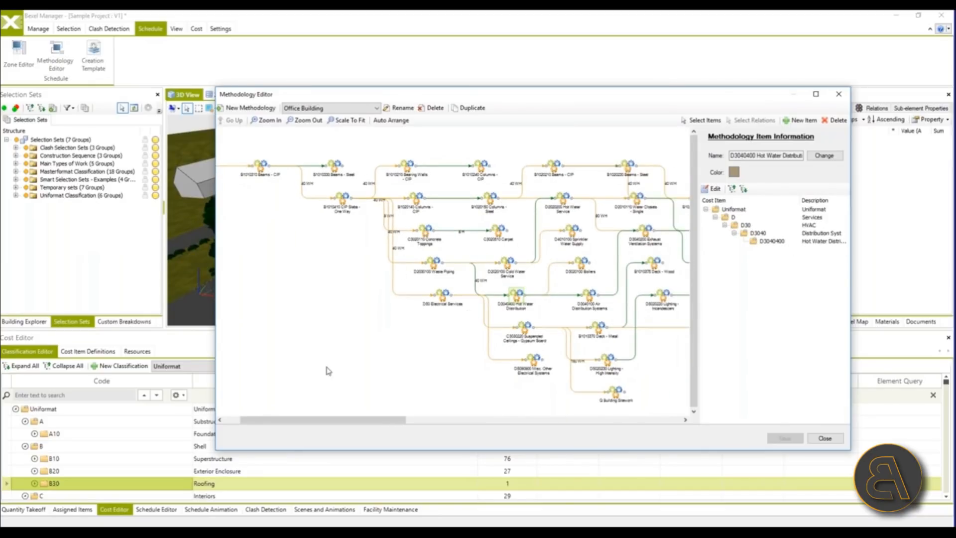
scroll(407, 335, "down", 2)
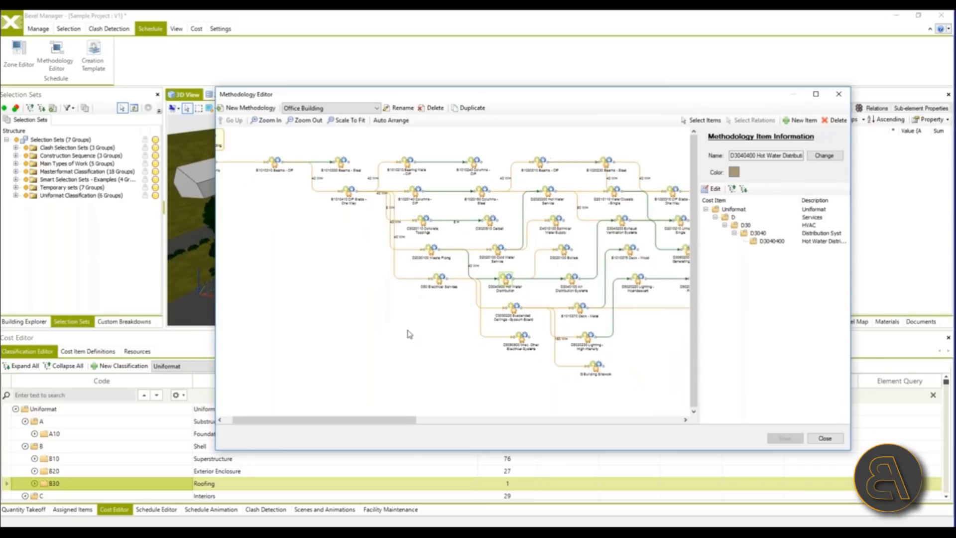
Step: Examine the relation type and lag type options for the link from D3040400 Hot Water Distribution to D3020100 Boilers
scroll(610, 278, "up", 5)
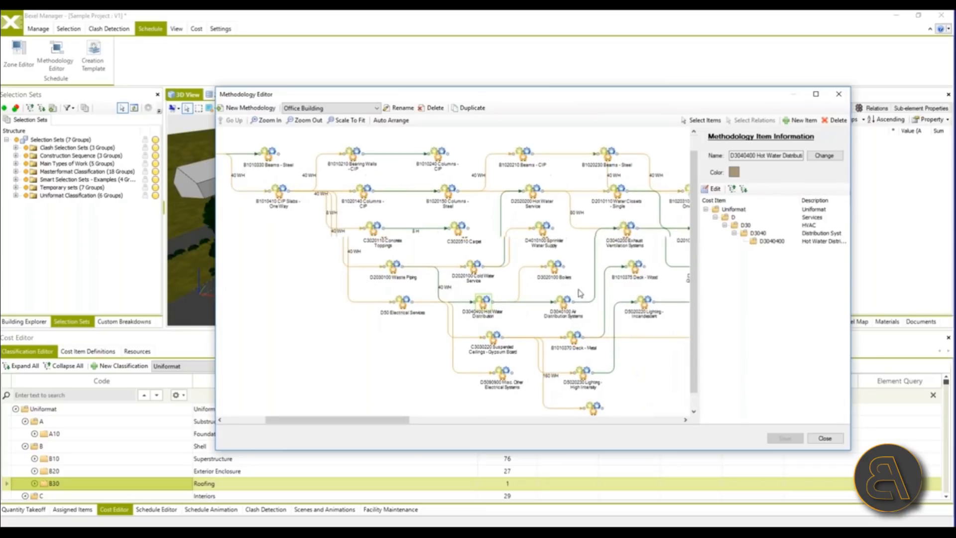
left_click(505, 285)
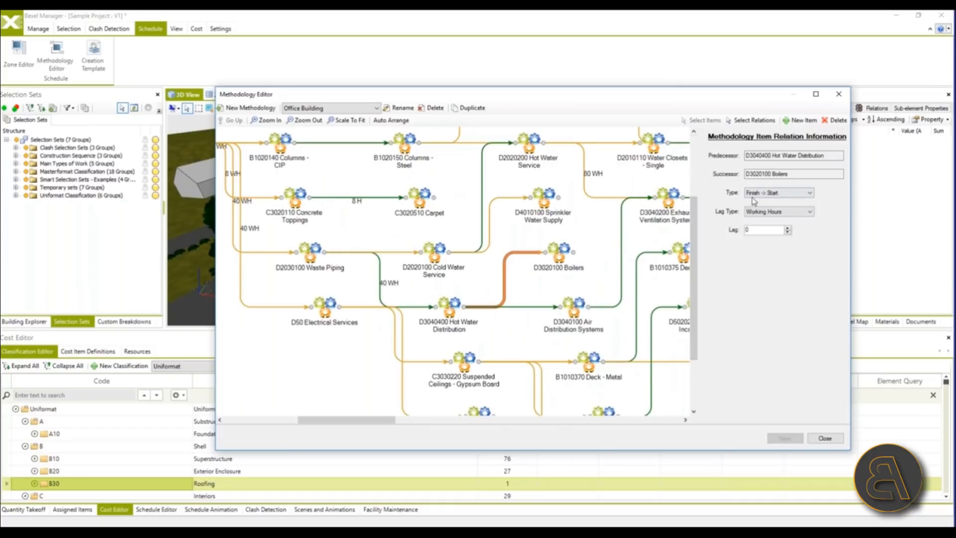
left_click(802, 193)
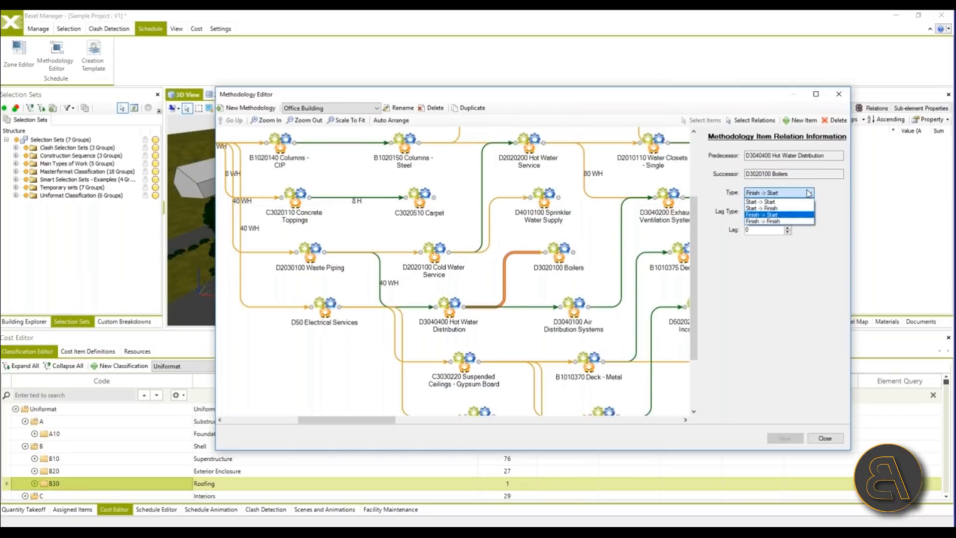
left_click(803, 193)
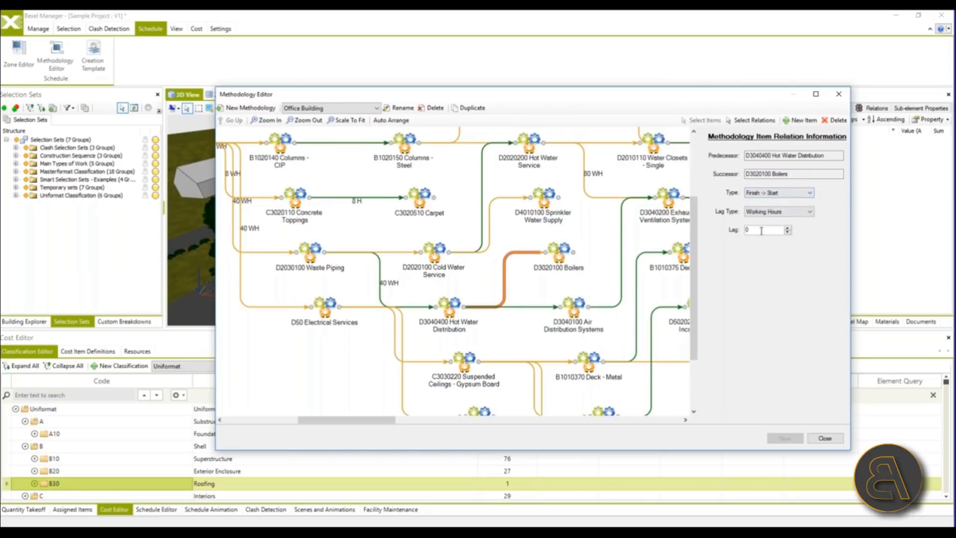
left_click(804, 212)
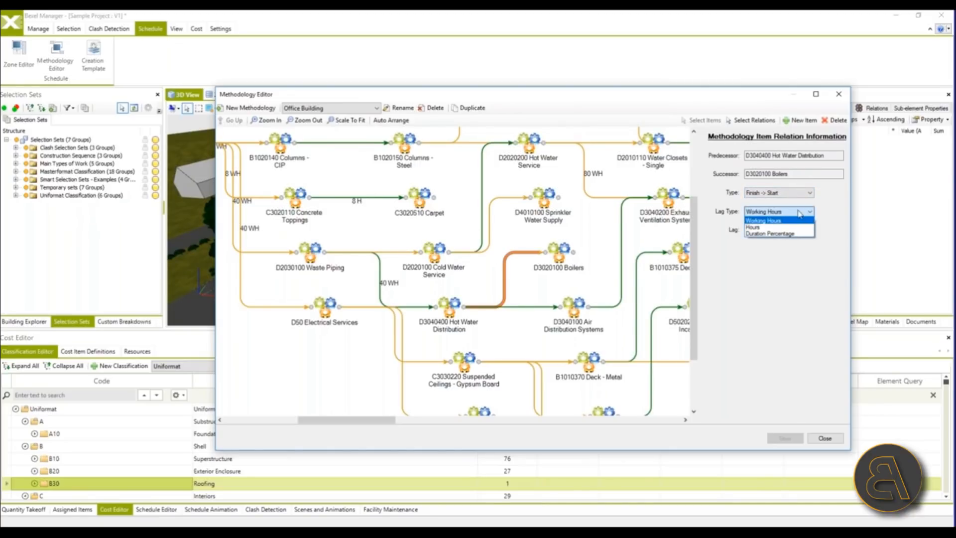
left_click(836, 206)
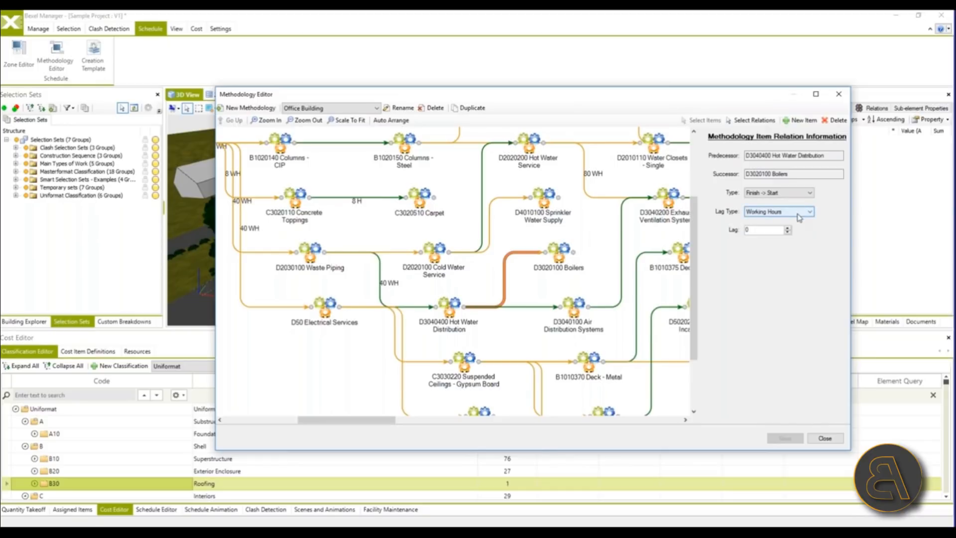